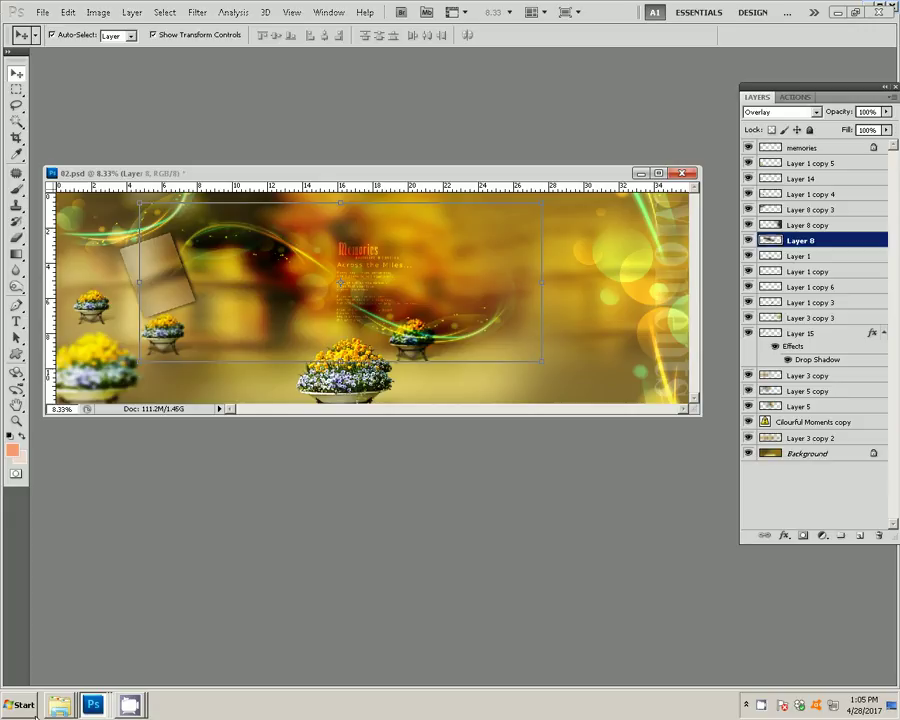
- Close the bahubali folder window and pick DSC_0004.JPG from the Desktop wedding photos folder
click(59, 705)
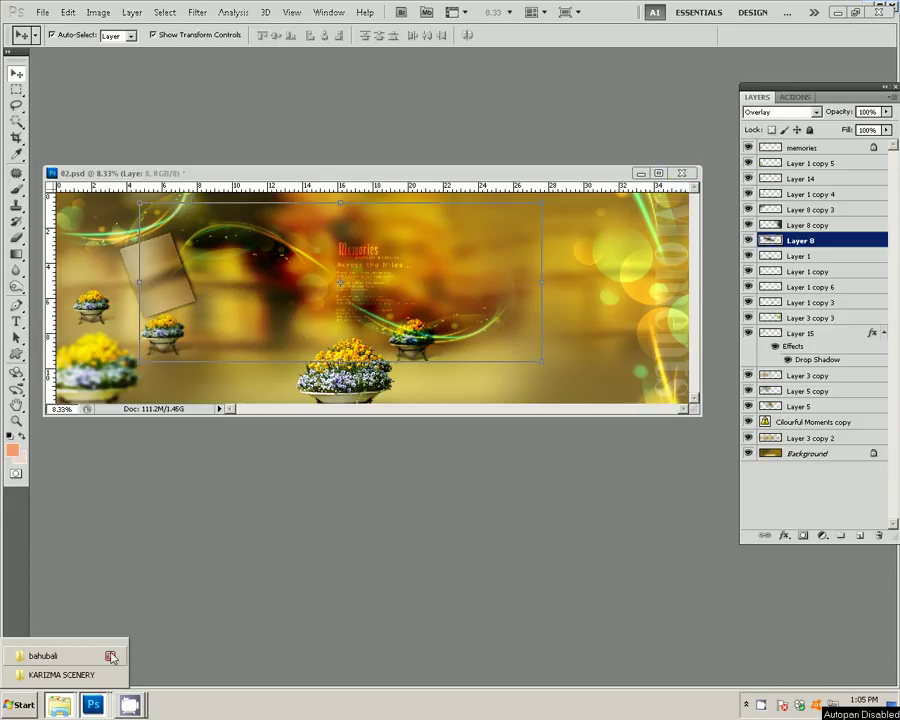
click(110, 657)
click(24, 706)
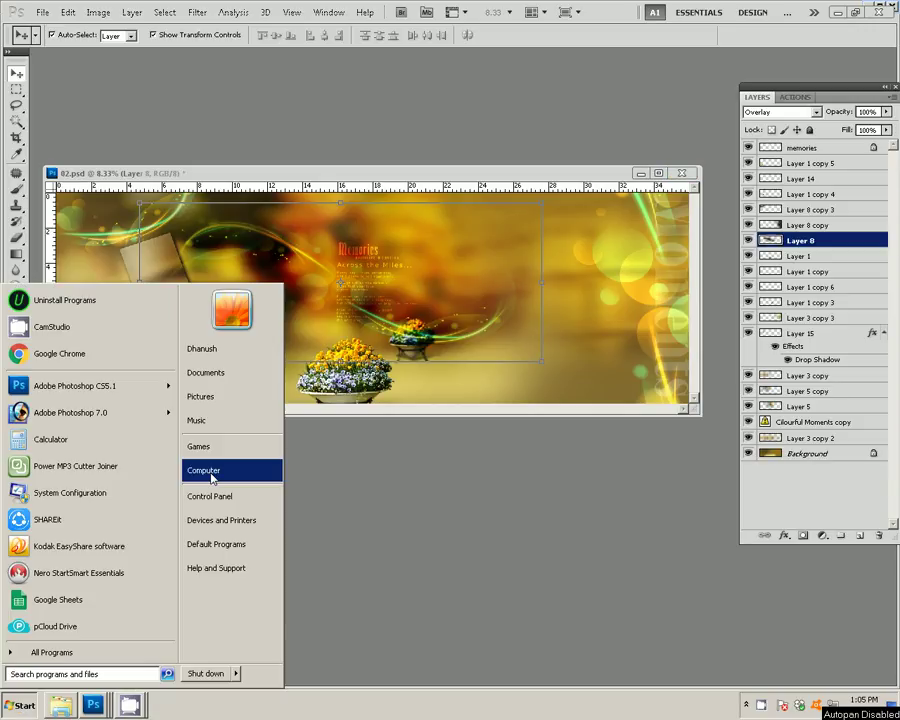
click(232, 468)
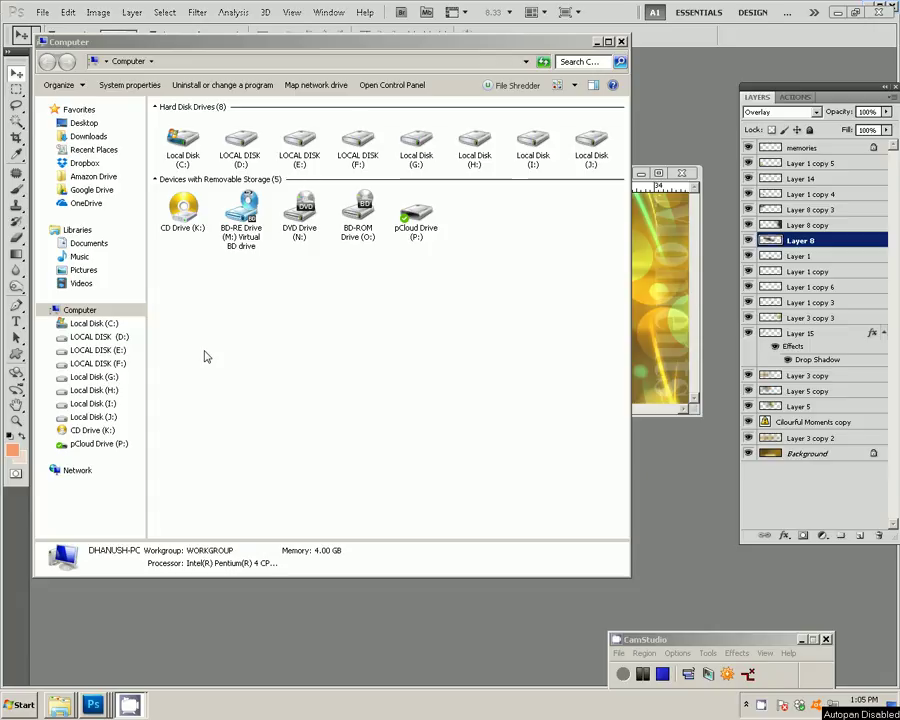
key(alt+Up)
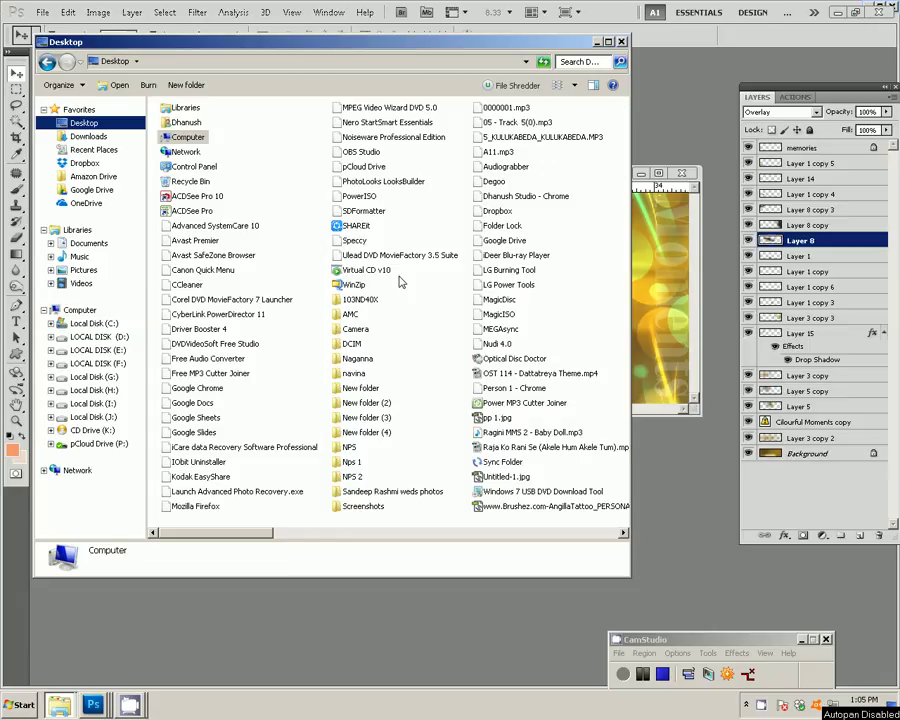
double_click(368, 493)
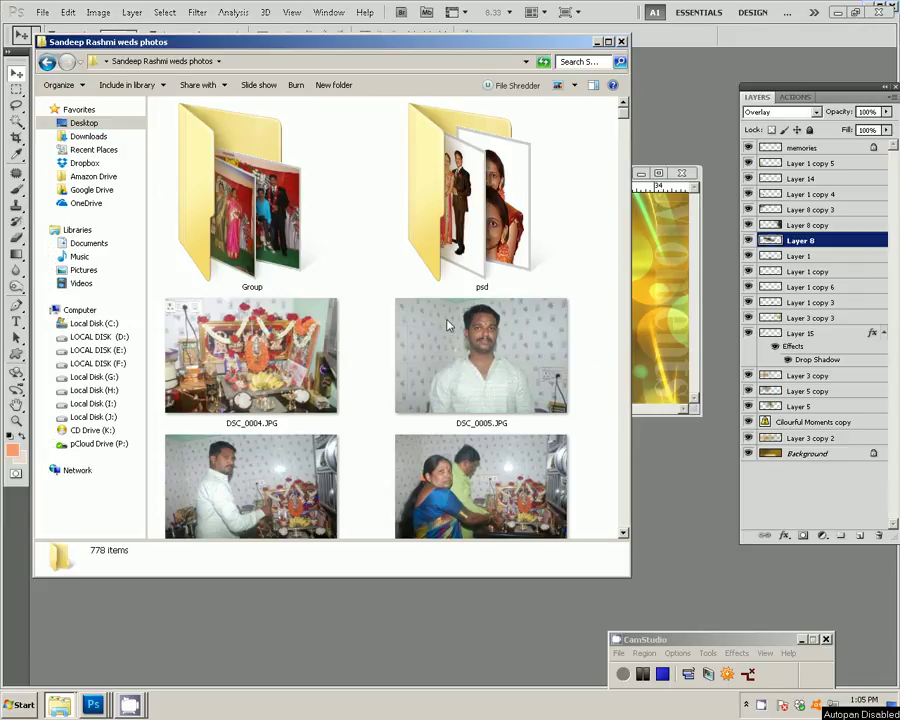
key(Down)
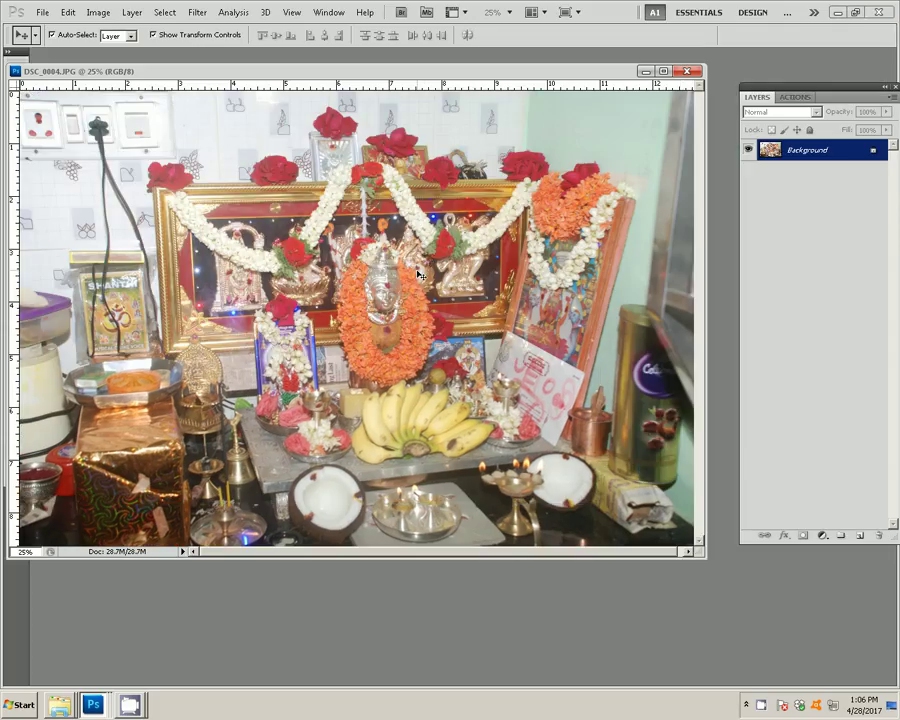
- Resize DSC_0004.JPG to 8 inches wide at 300 ppi, with Constrain Proportions and Scale Styles on
key(ctrl+alt+i)
click(287, 327)
click(287, 313)
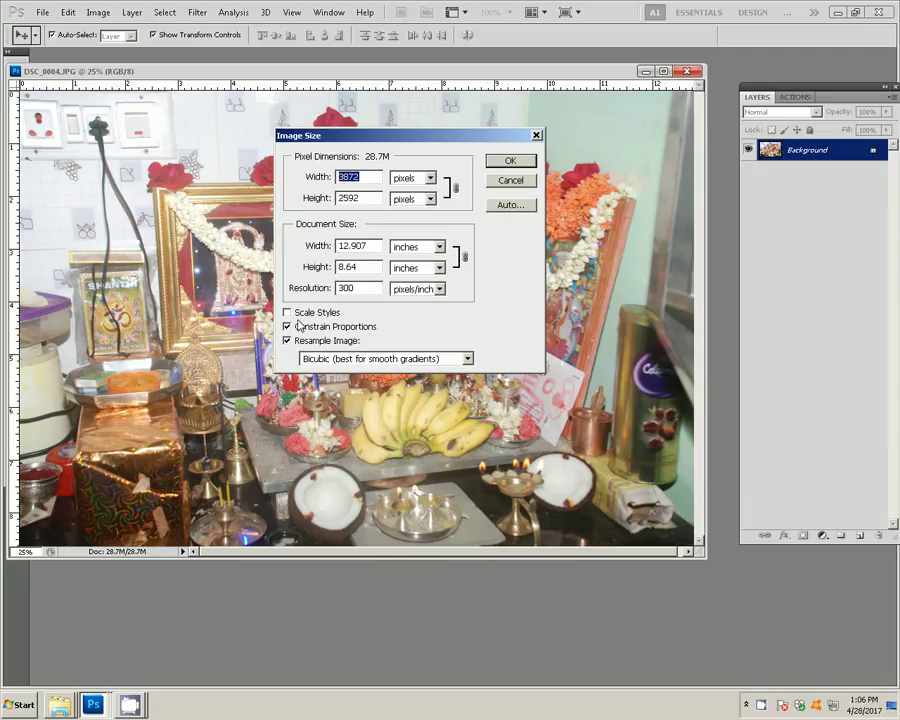
key(Tab)
key(Tab)
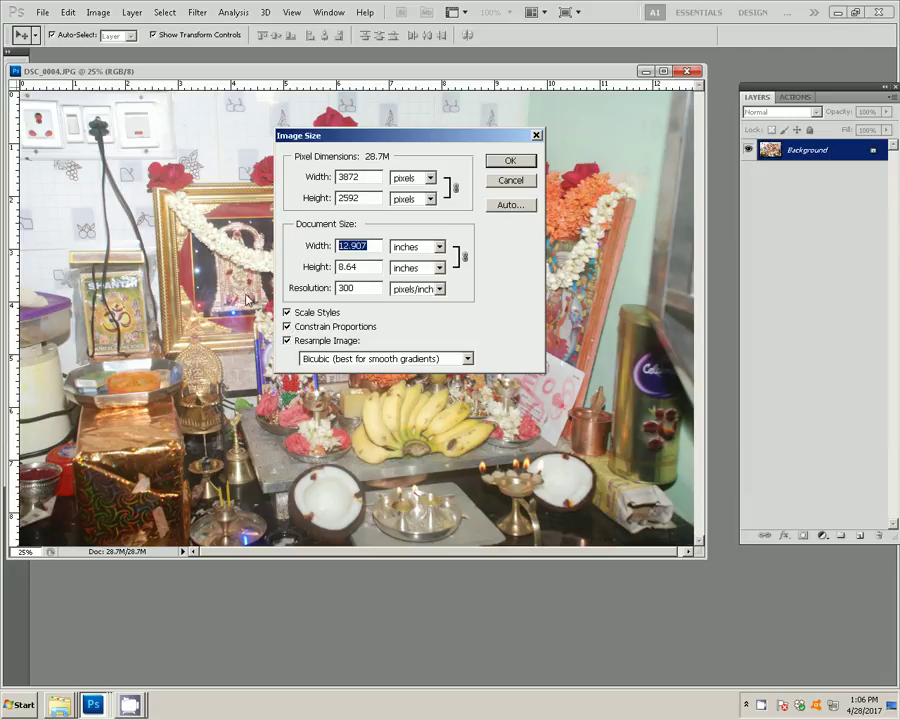
text(8)
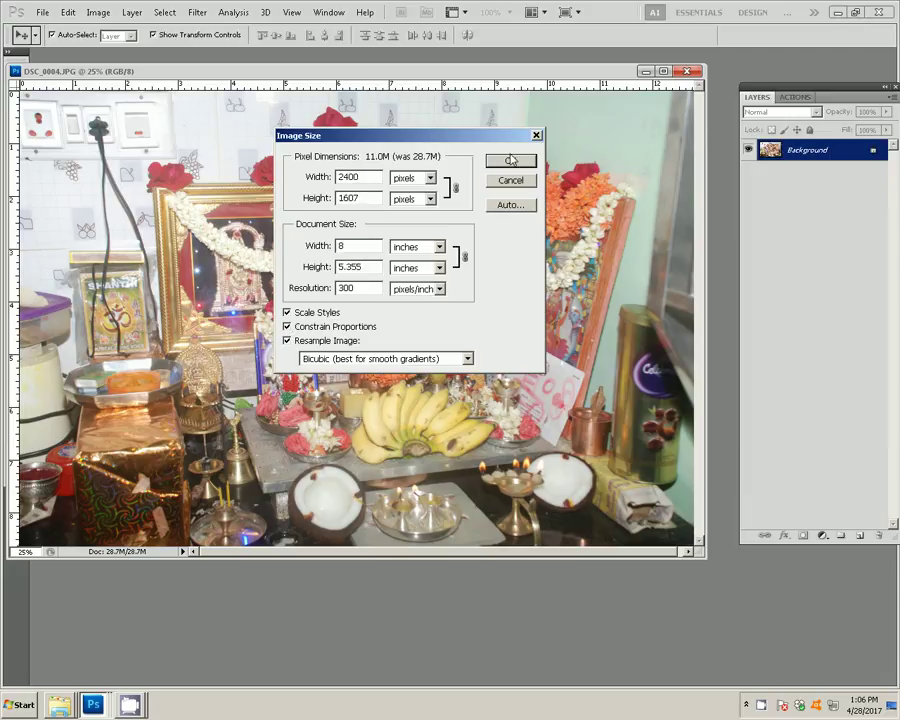
- Place the resized photo as Layer 16 at 02.psd's top-left, then close DSC_0004.JPG unsaved
click(510, 160)
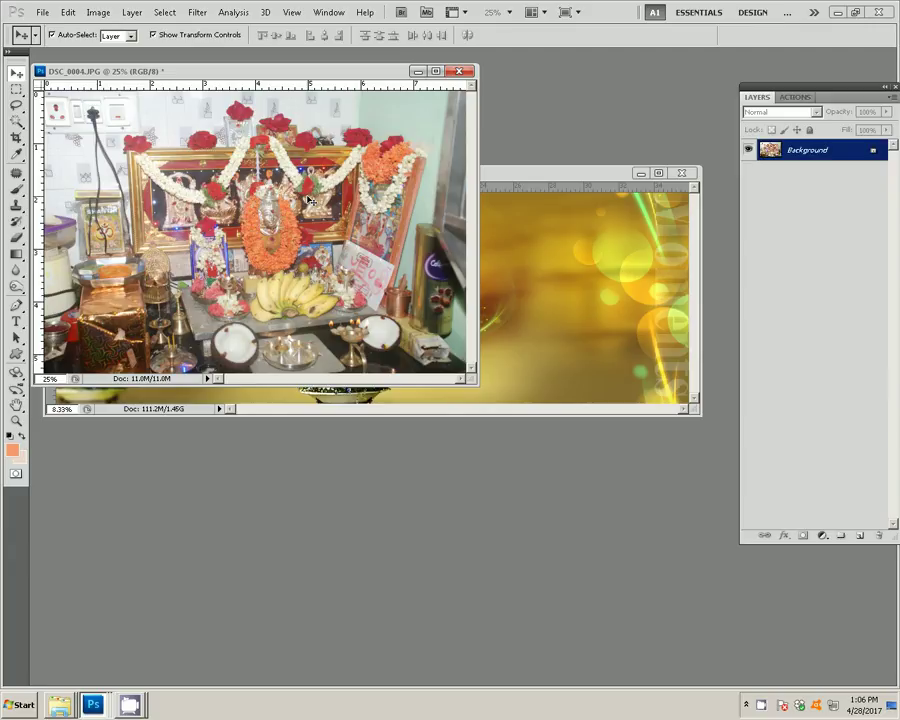
drag(310, 200, 547, 276)
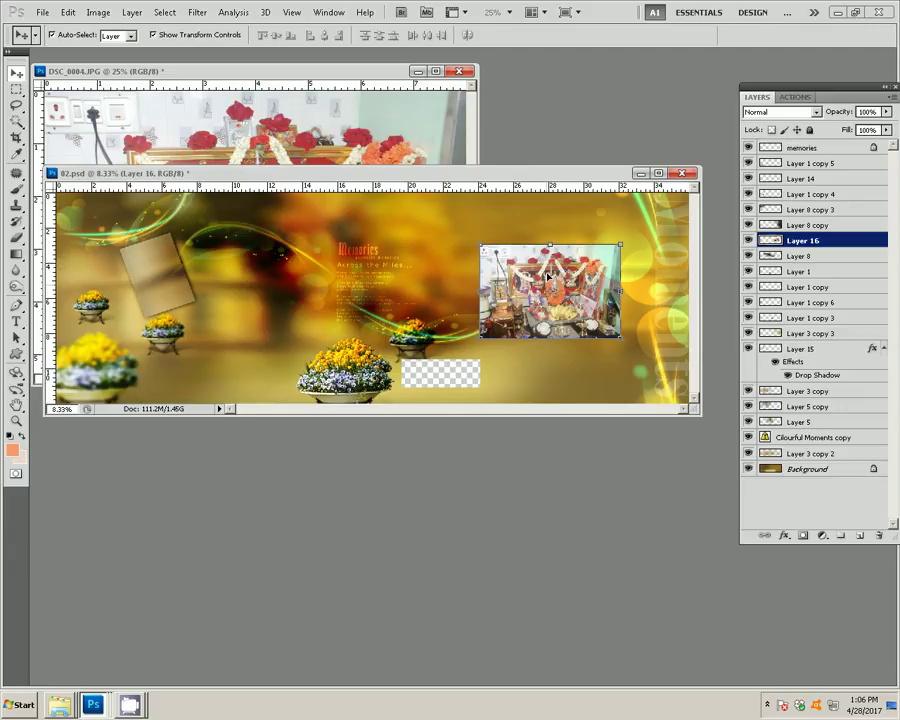
click(527, 262)
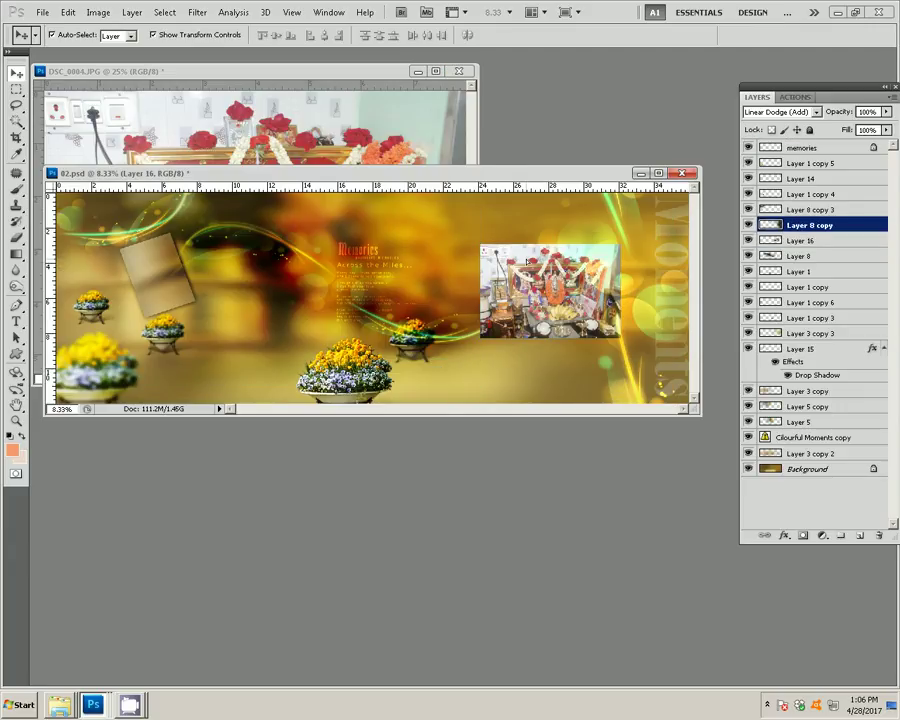
click(551, 303)
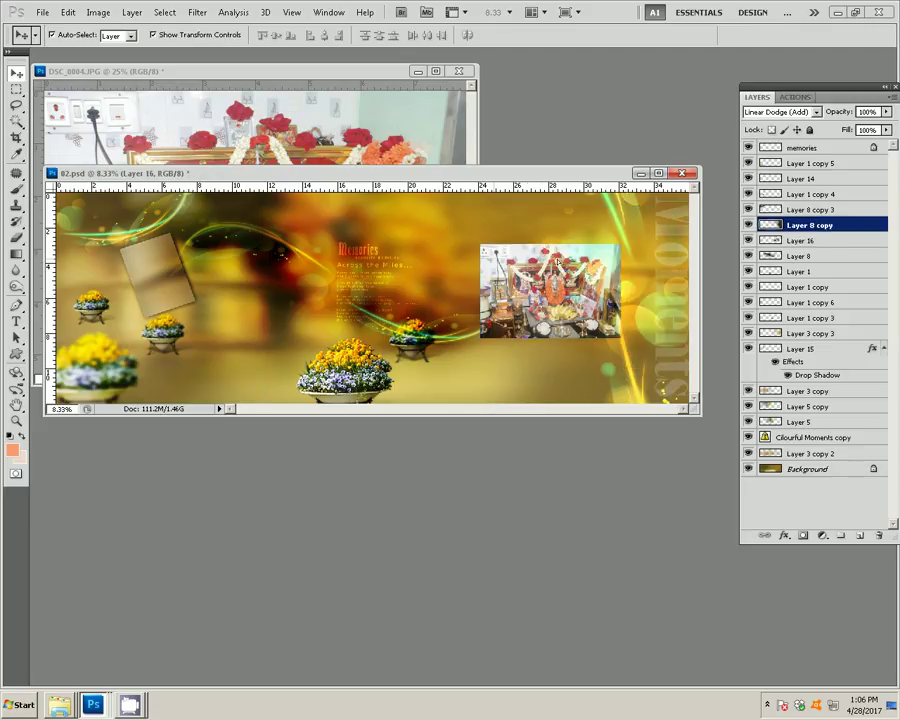
click(536, 307)
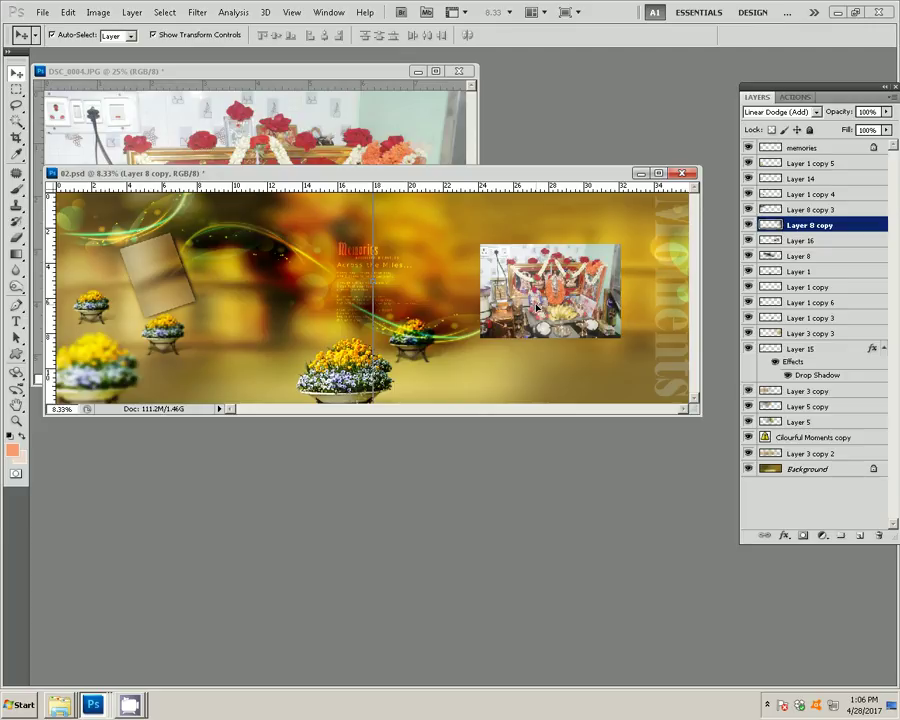
drag(536, 307, 80, 218)
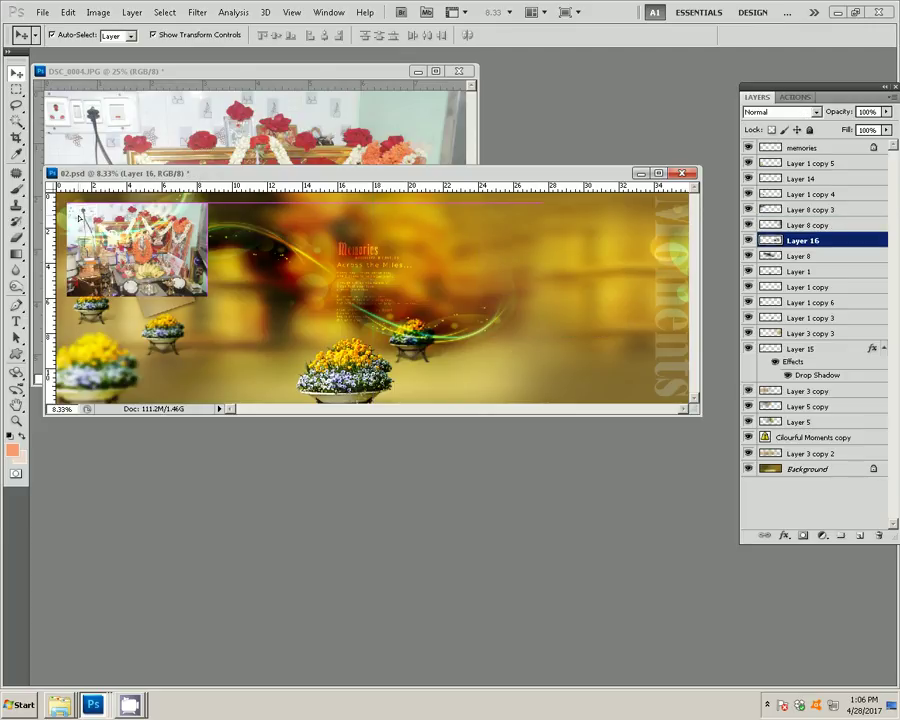
click(464, 72)
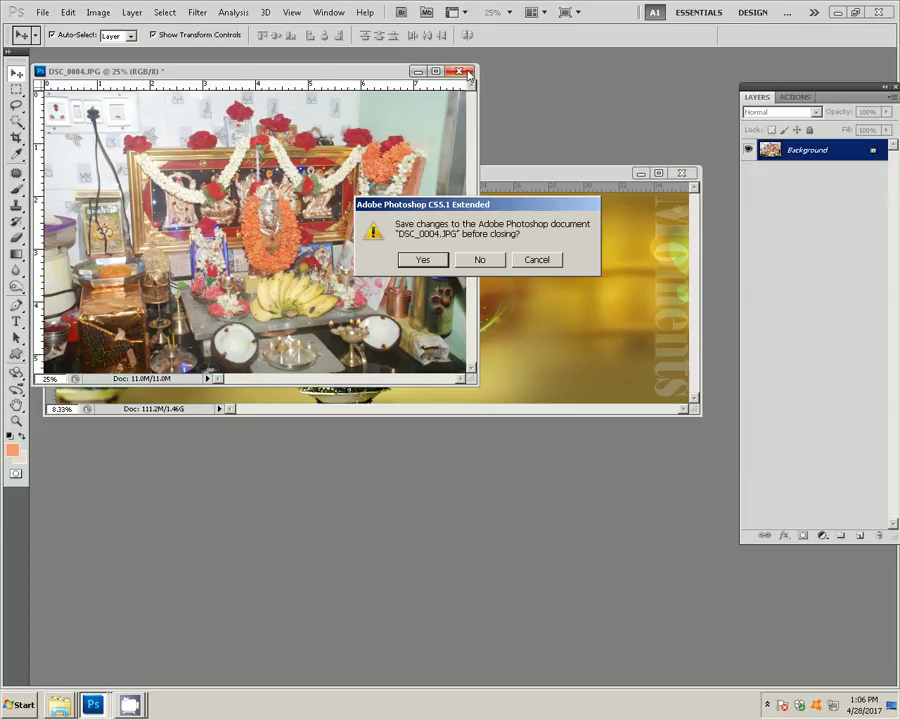
click(480, 260)
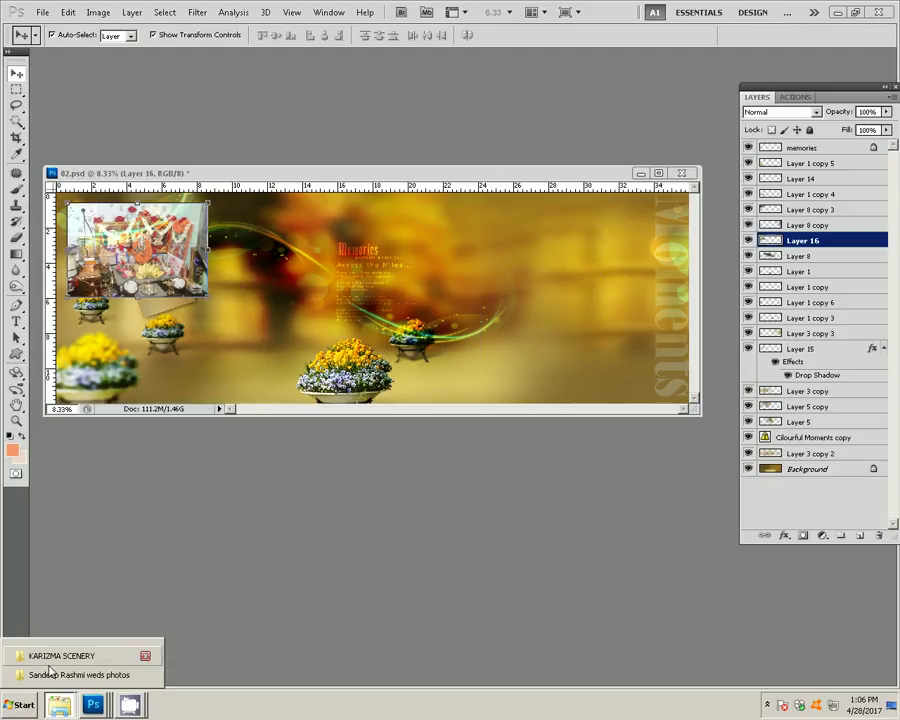
- Create a folder named Delete and delete DSC_0004.JPG from the wedding photos folder
click(50, 670)
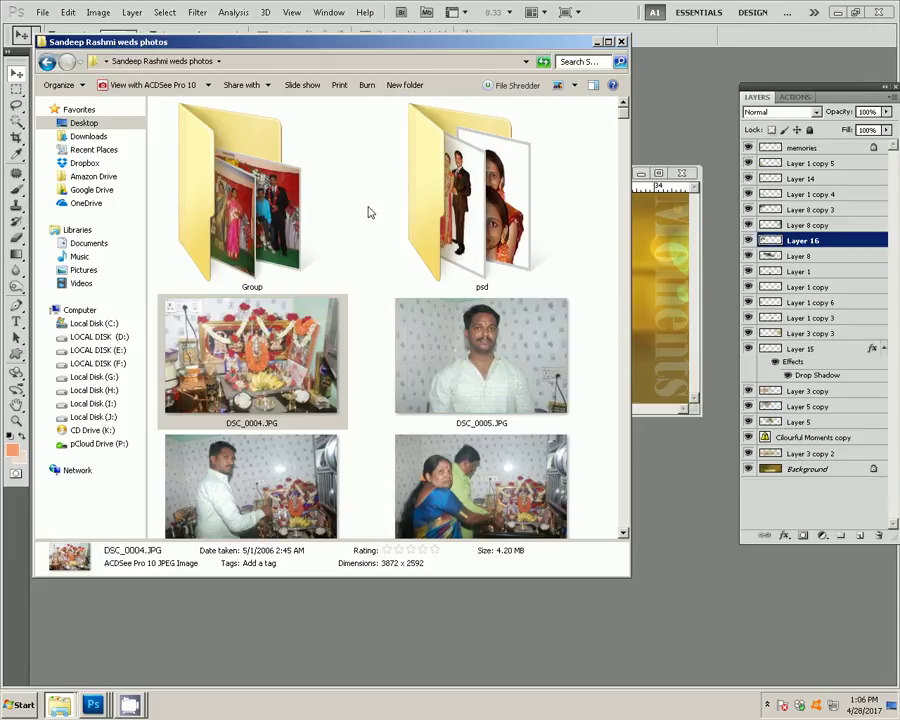
key(ctrl+shift+n)
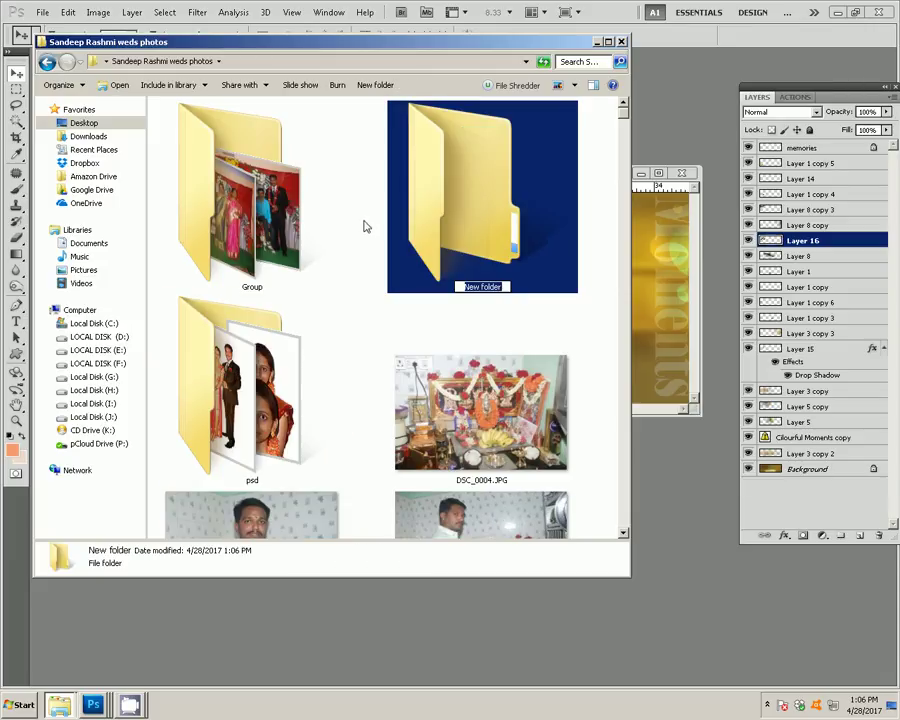
text(D)
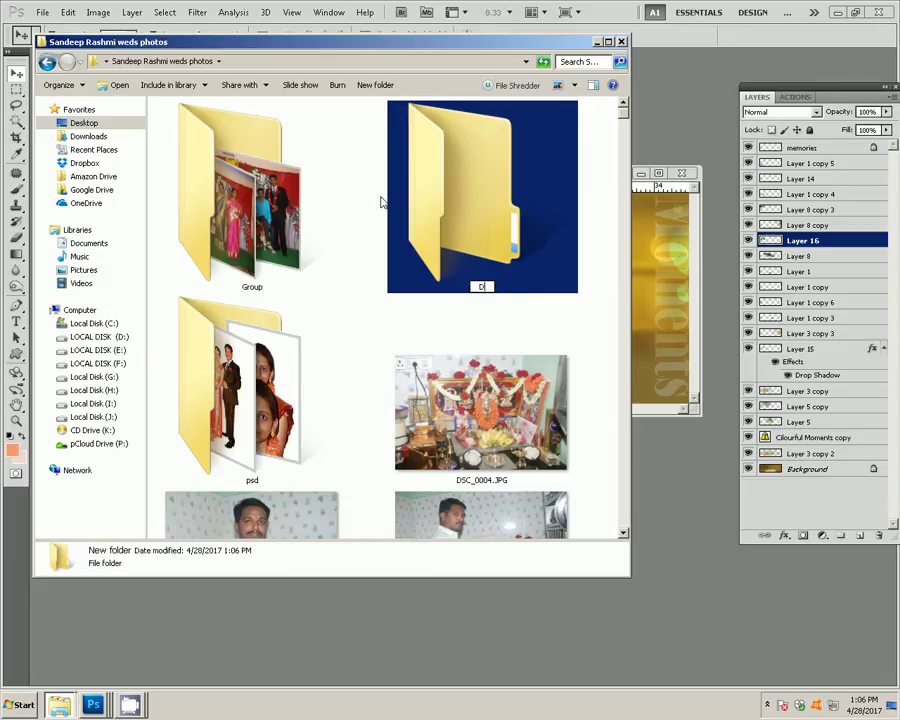
text(ele)
text(te)
key(Return)
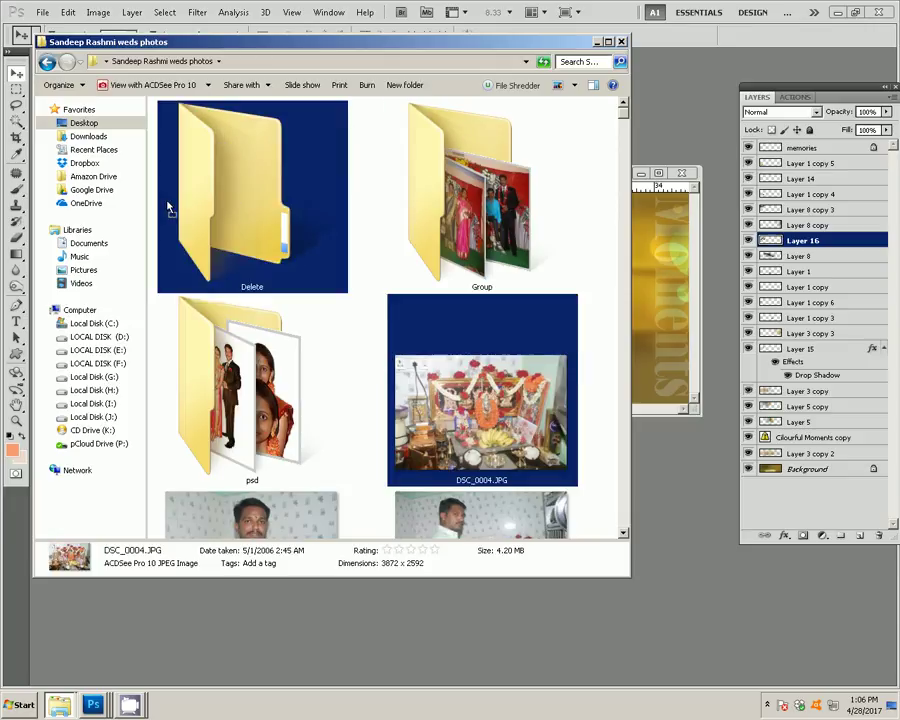
key(Delete)
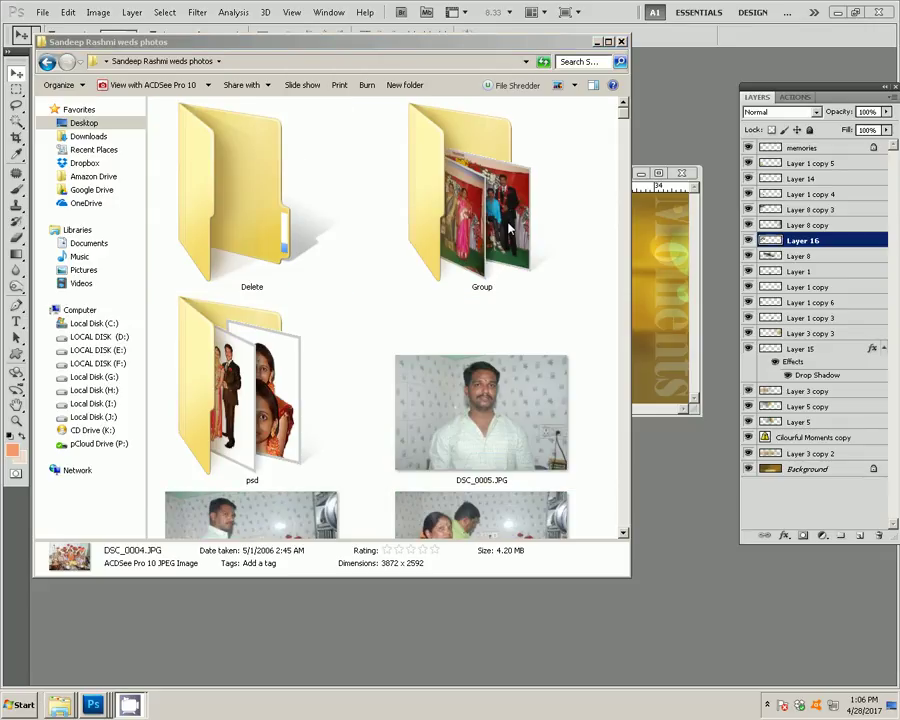
click(624, 535)
click(624, 535)
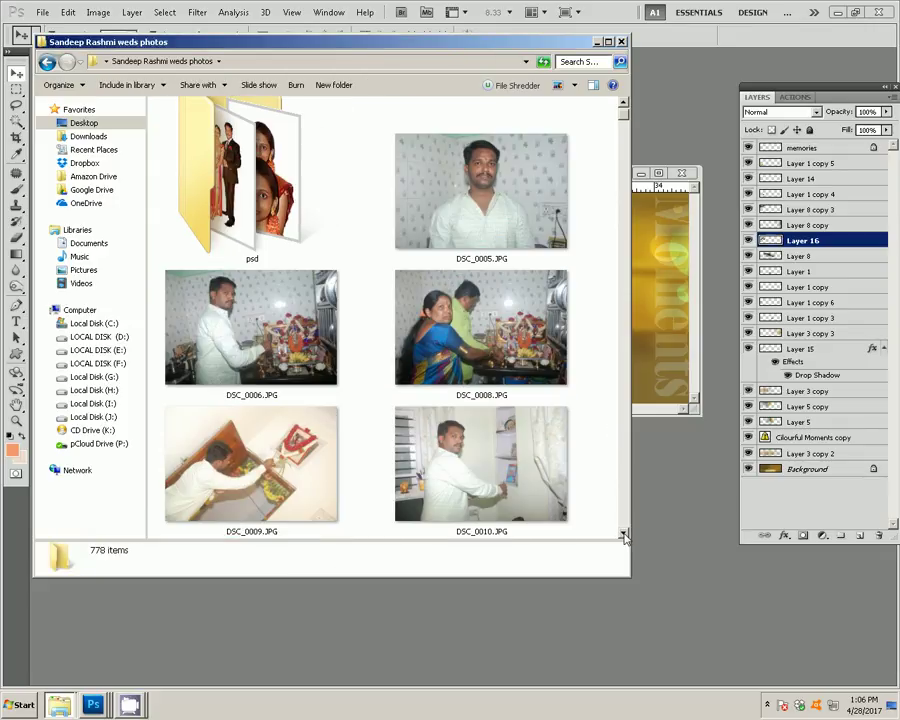
- Select DSC_0006, DSC_0008 and DSC_0009 together
click(307, 350)
ctrl+click(488, 345)
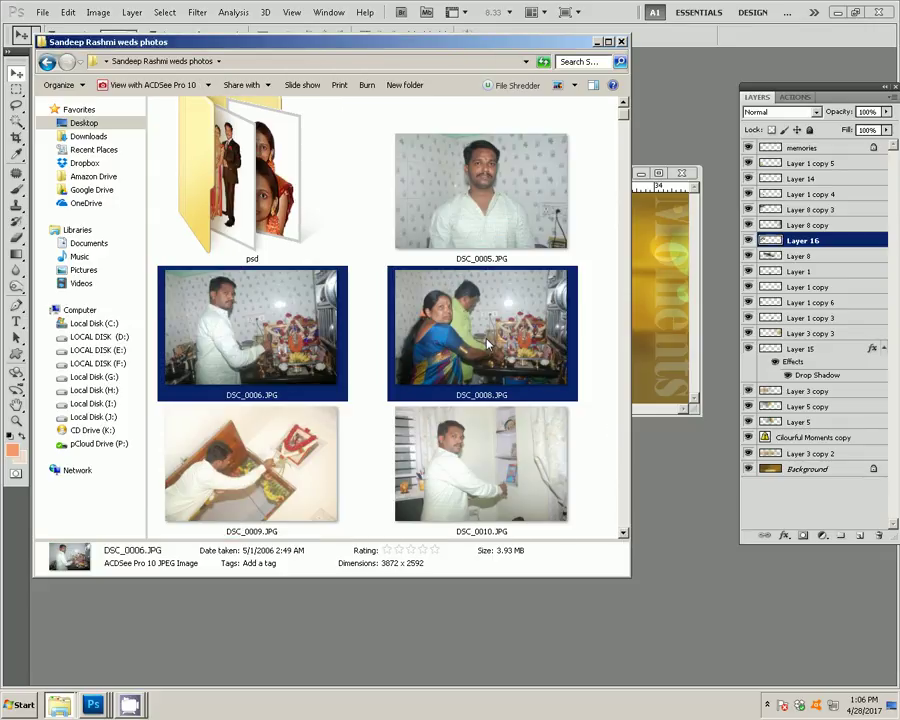
ctrl+click(276, 476)
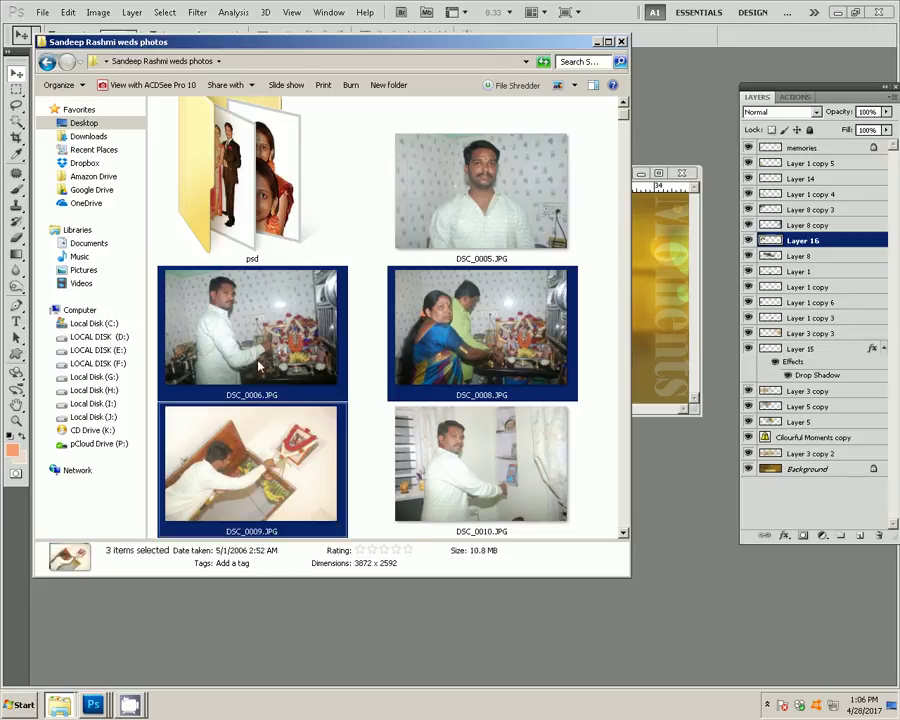
- Drag DSC_0006, DSC_0008 and DSC_0009 from Explorer into Photoshop to open them as documents
drag(265, 347, 727, 592)
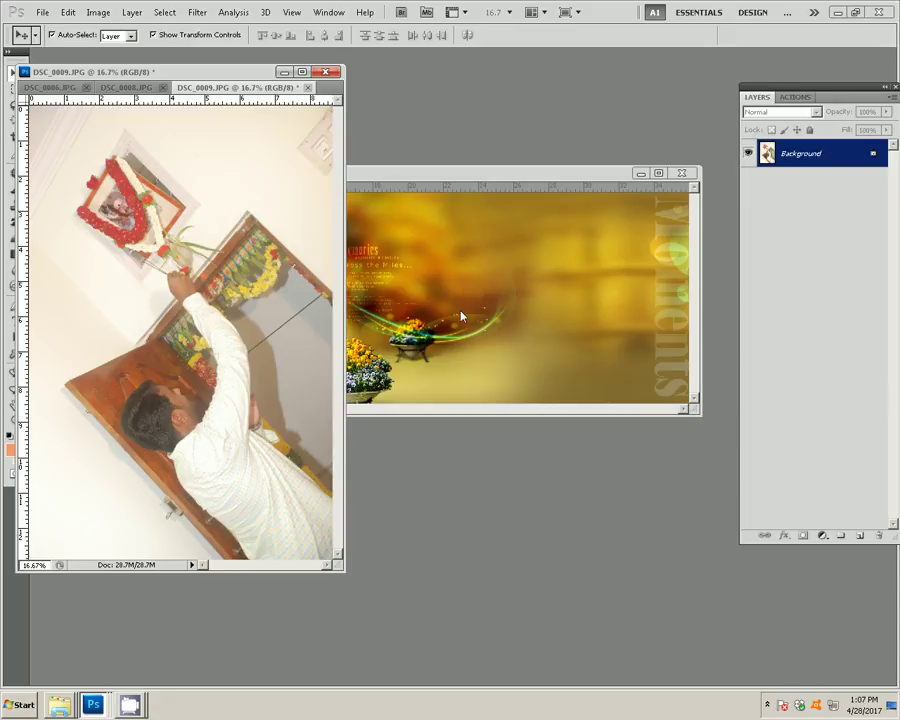
- Add a vertical guide at the centre of 02.psd and copy DSC_0009 into the spread
click(446, 295)
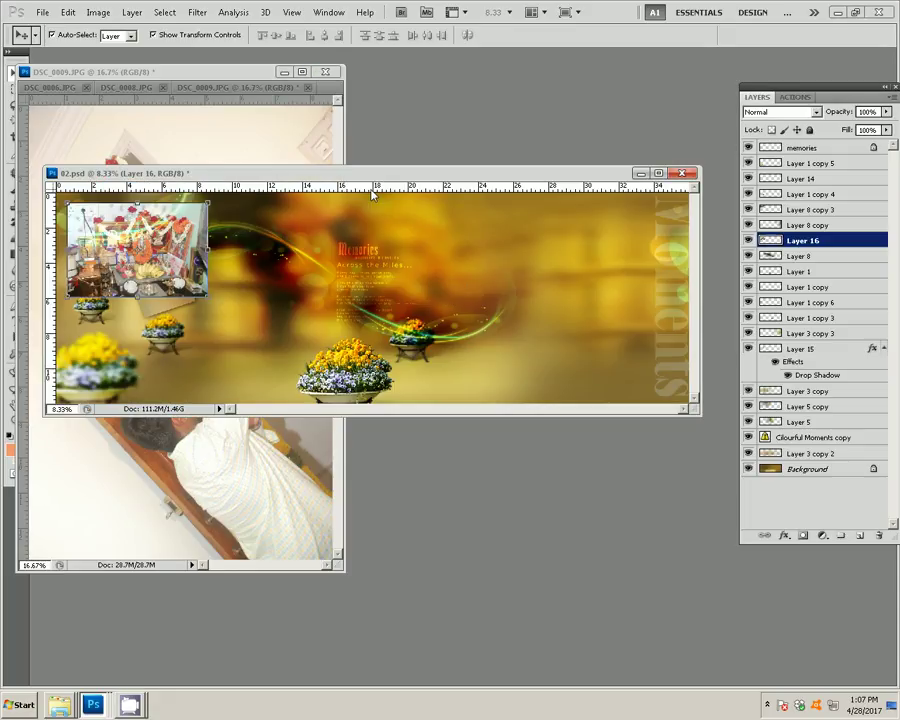
drag(373, 190, 373, 200)
click(211, 107)
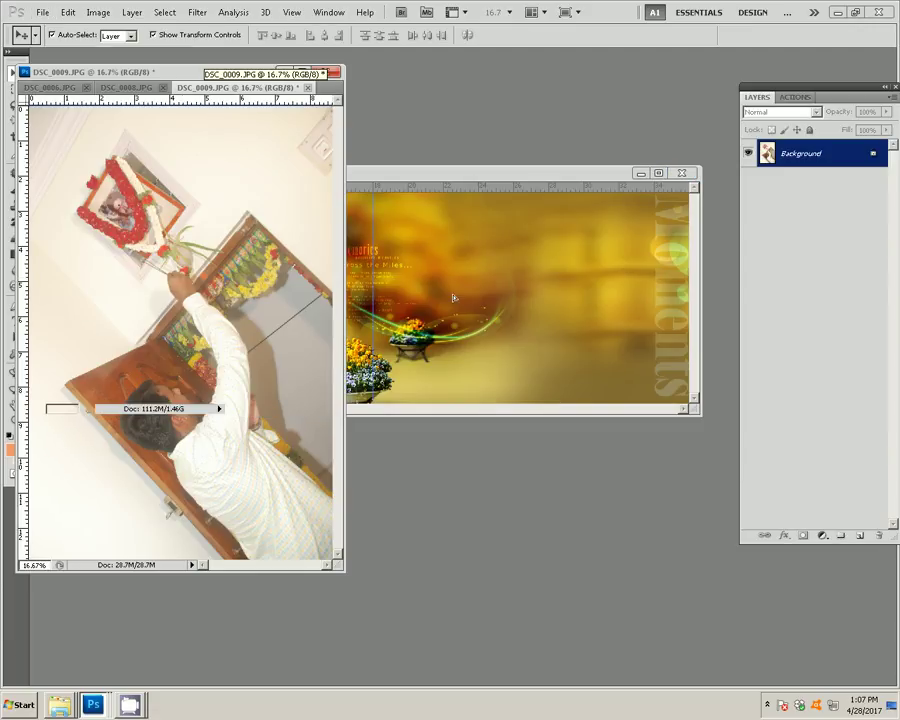
drag(453, 298, 453, 298)
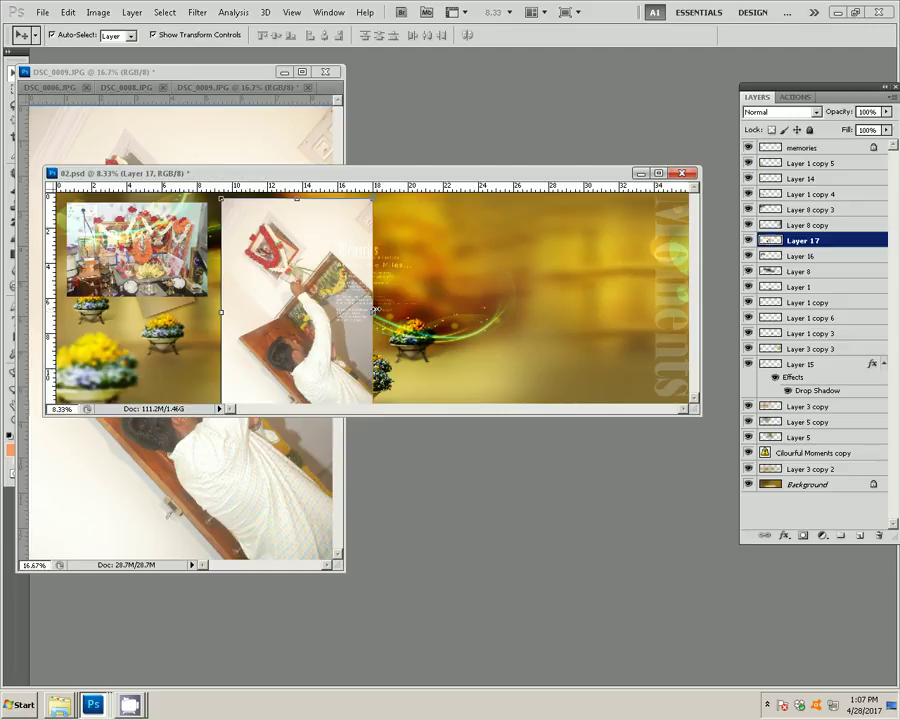
- Flip the placed photo horizontally and scale it to fill up to the centre guide
key(ctrl+t)
right_click(428, 273)
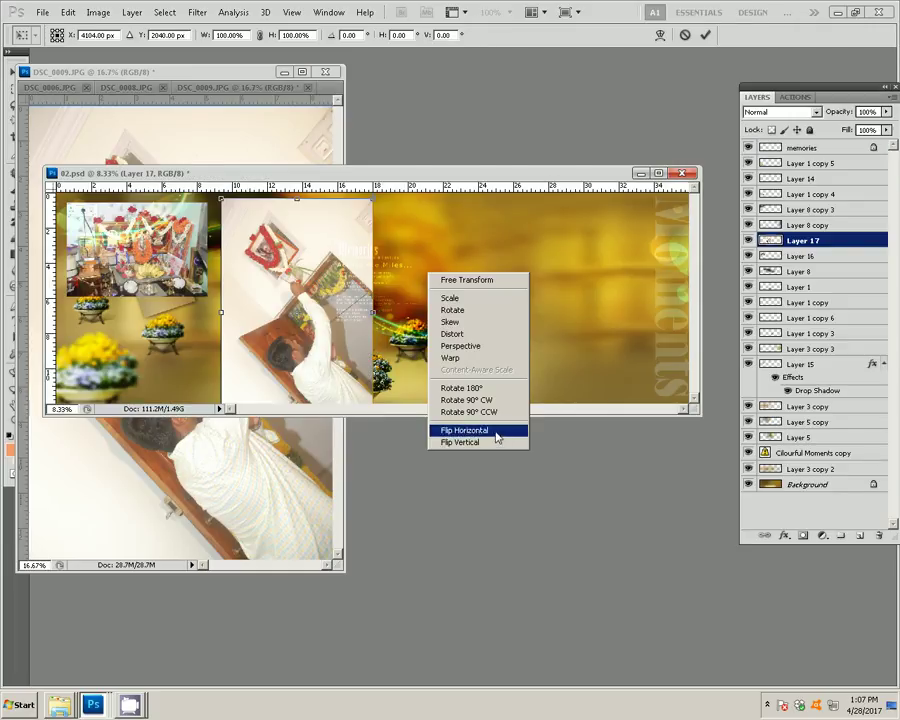
click(466, 430)
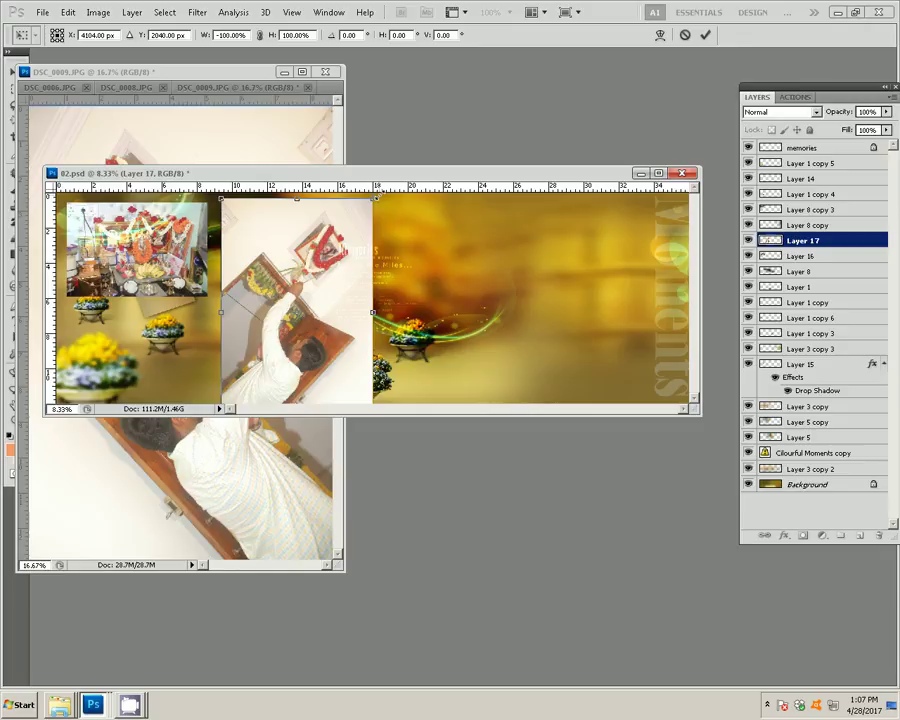
drag(373, 198, 317, 286)
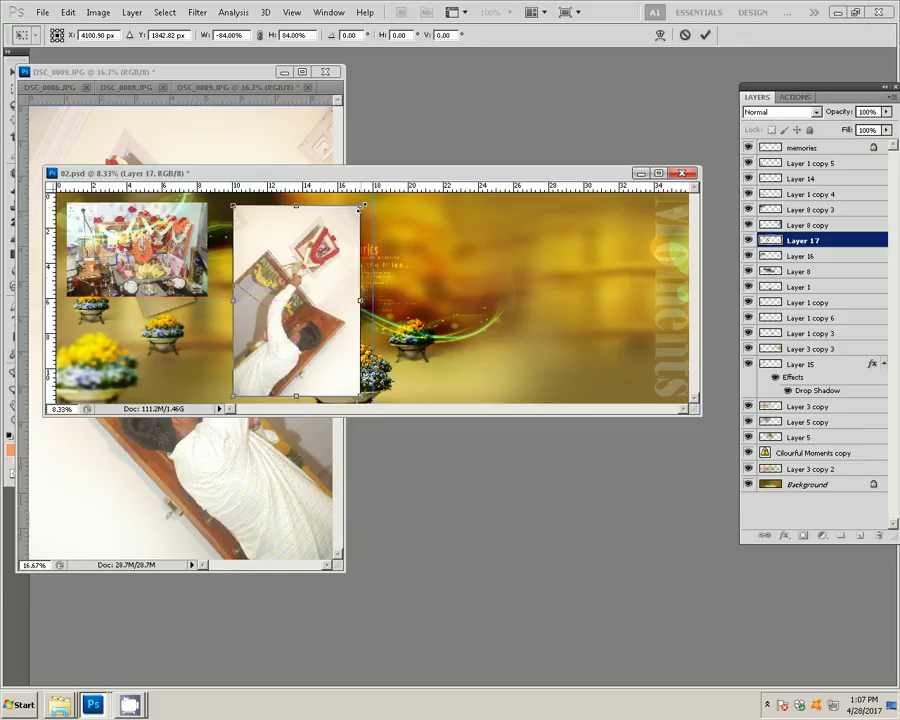
drag(364, 206, 372, 190)
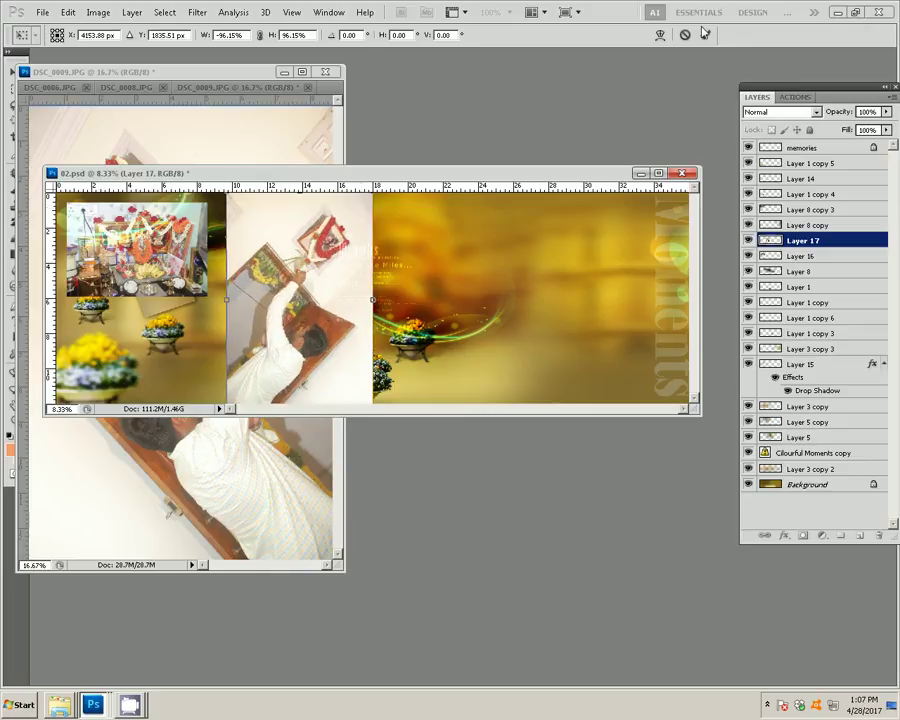
click(704, 33)
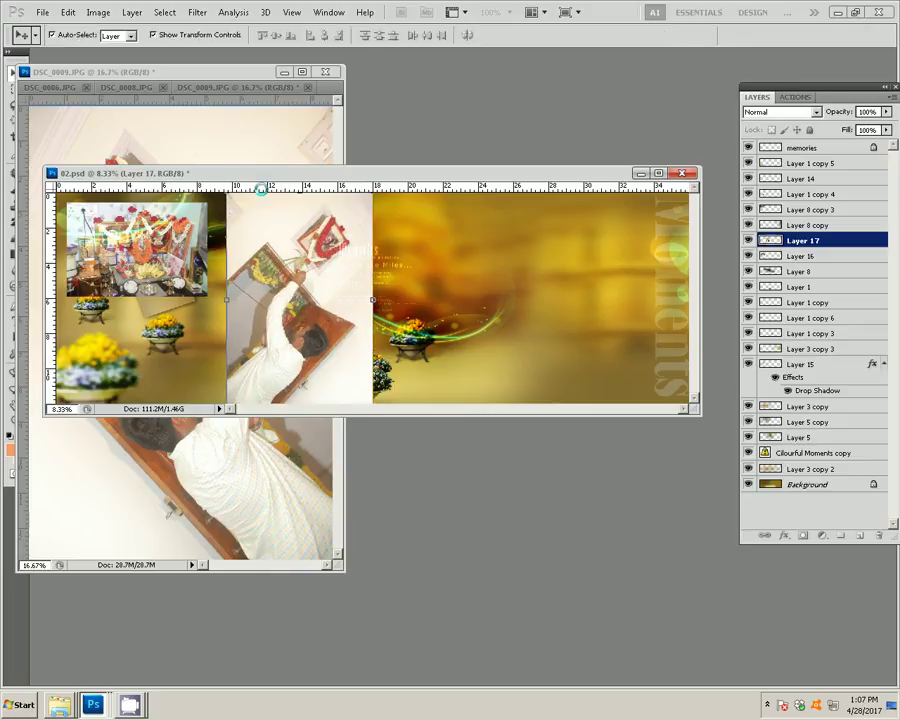
- Close the DSC_0009 photo without saving its changes
click(250, 158)
key(ctrl+w)
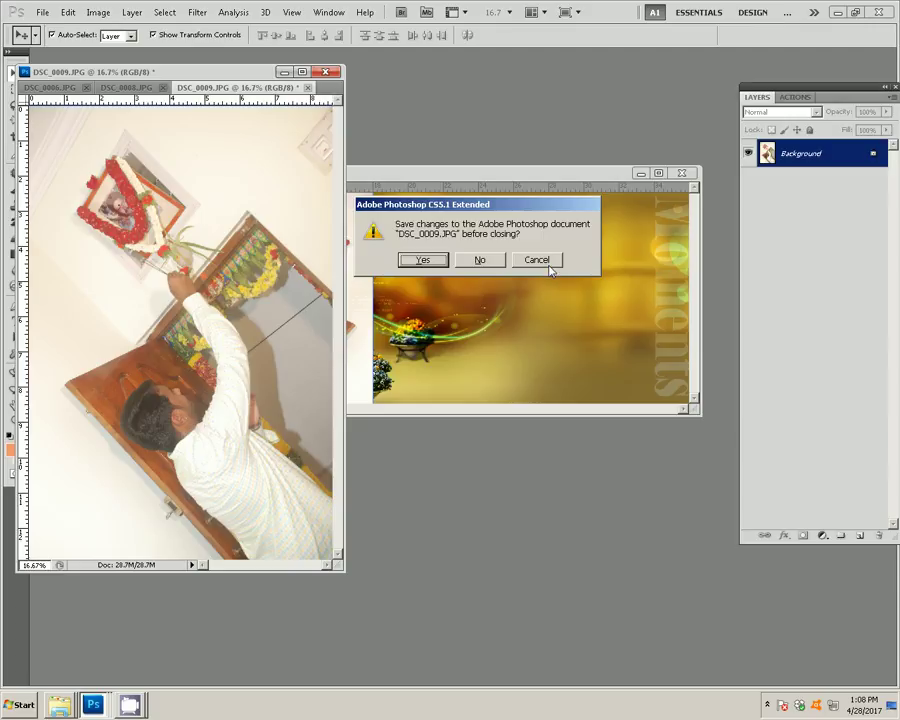
click(537, 260)
click(308, 87)
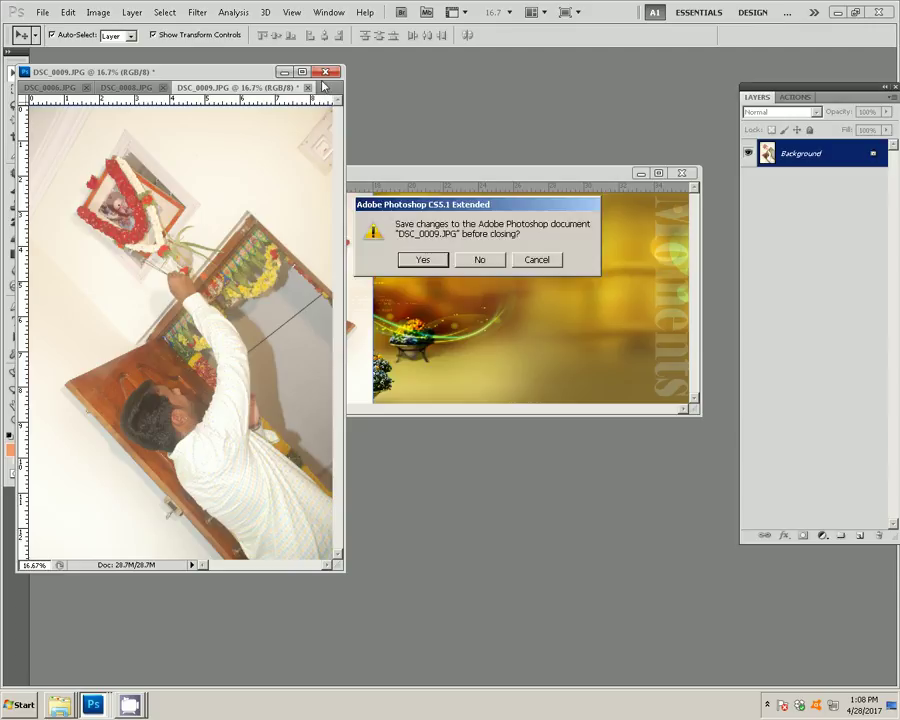
click(462, 260)
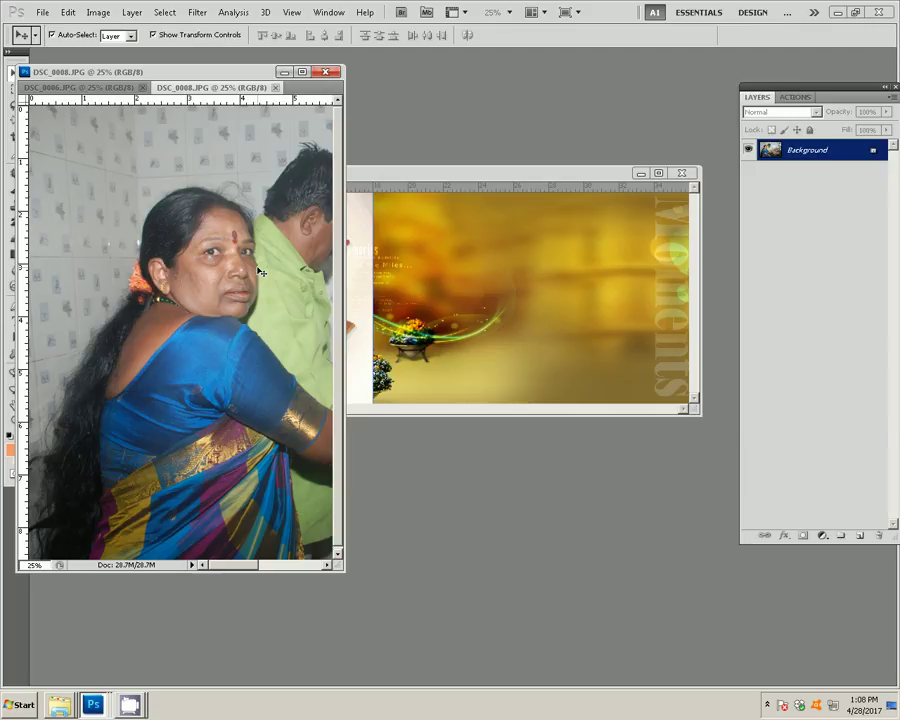
- Fit DSC_0008 on screen and resize it to 8 inches wide (2400 × 1607 pixels)
key(z)
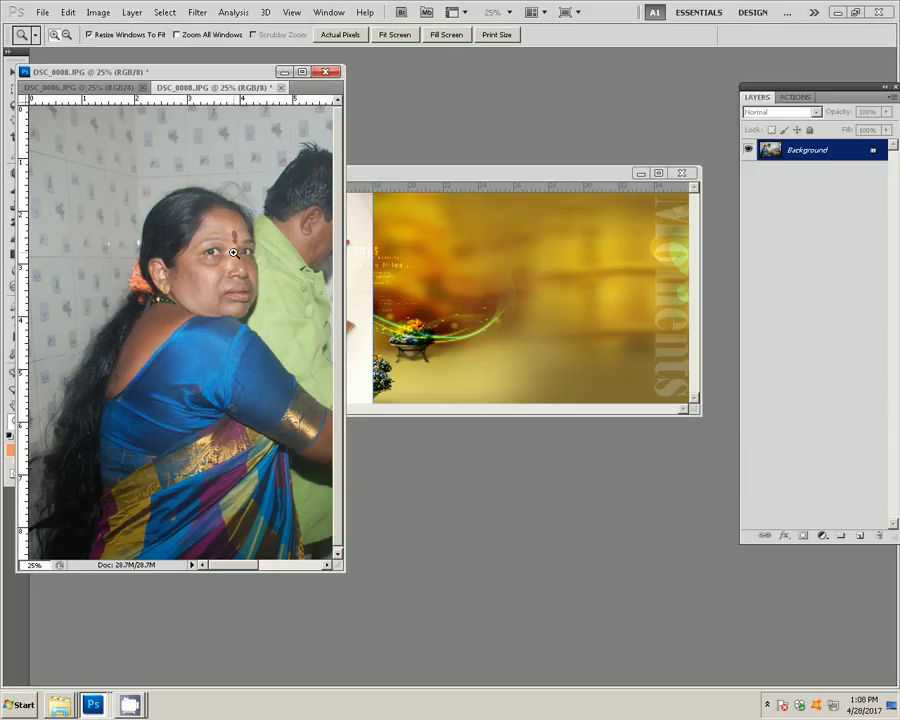
right_click(236, 256)
click(269, 262)
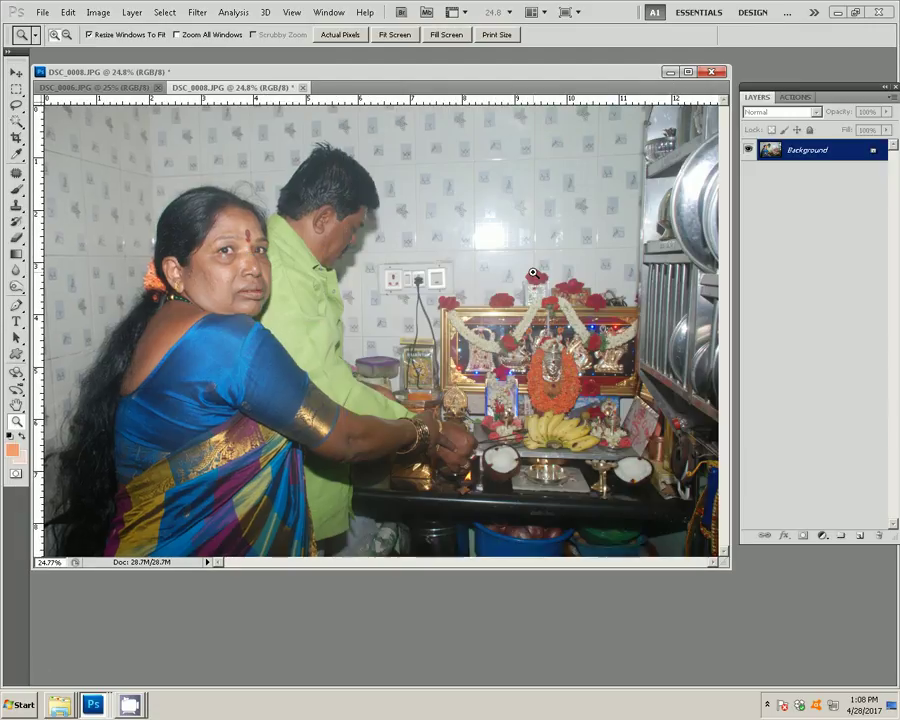
key(ctrl+alt+i)
double_click(345, 246)
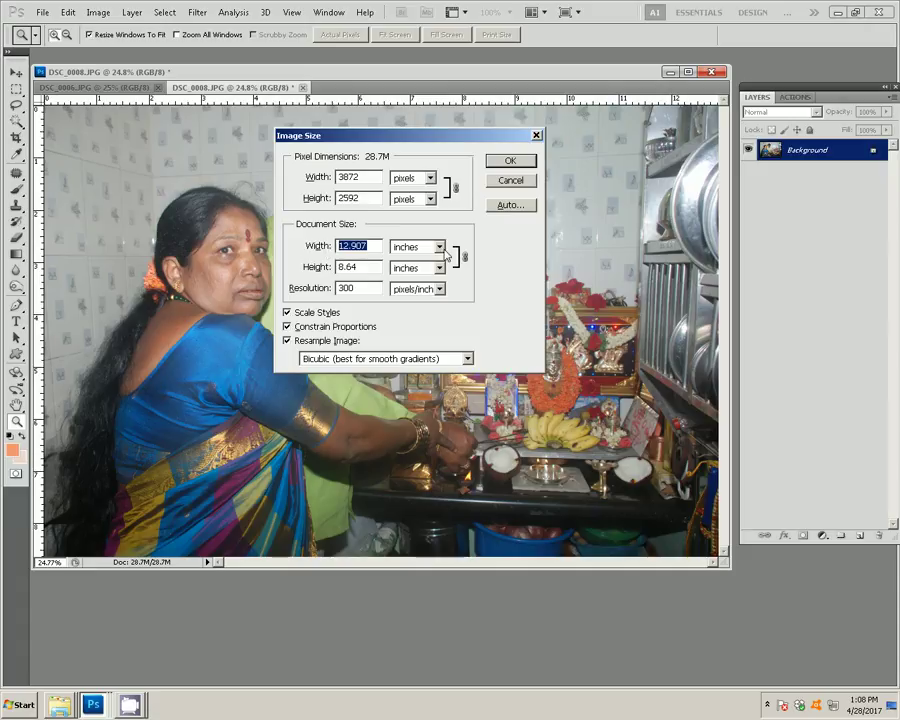
text(8)
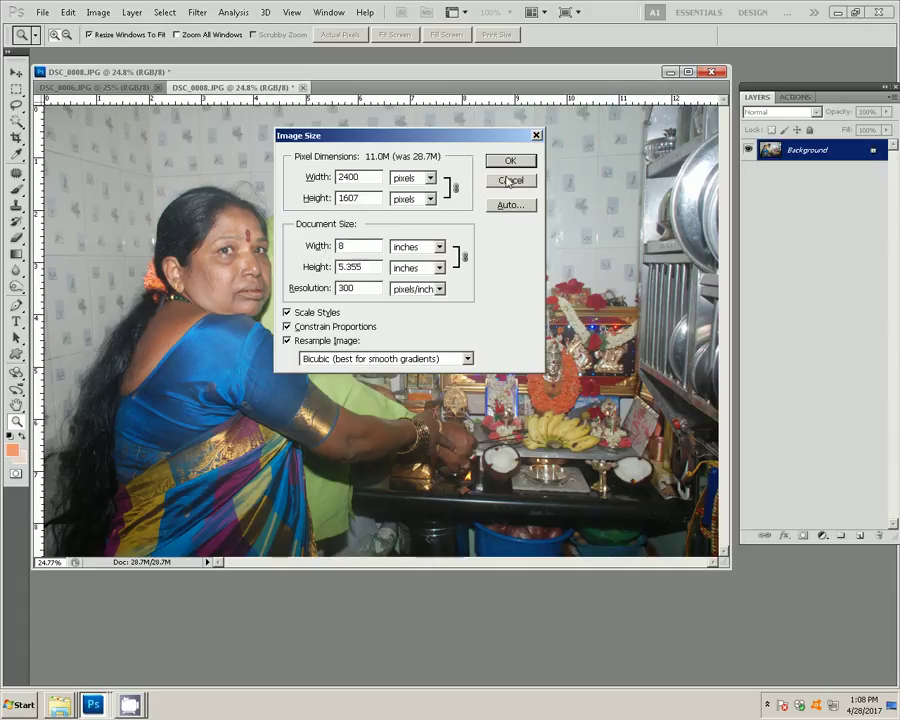
click(510, 162)
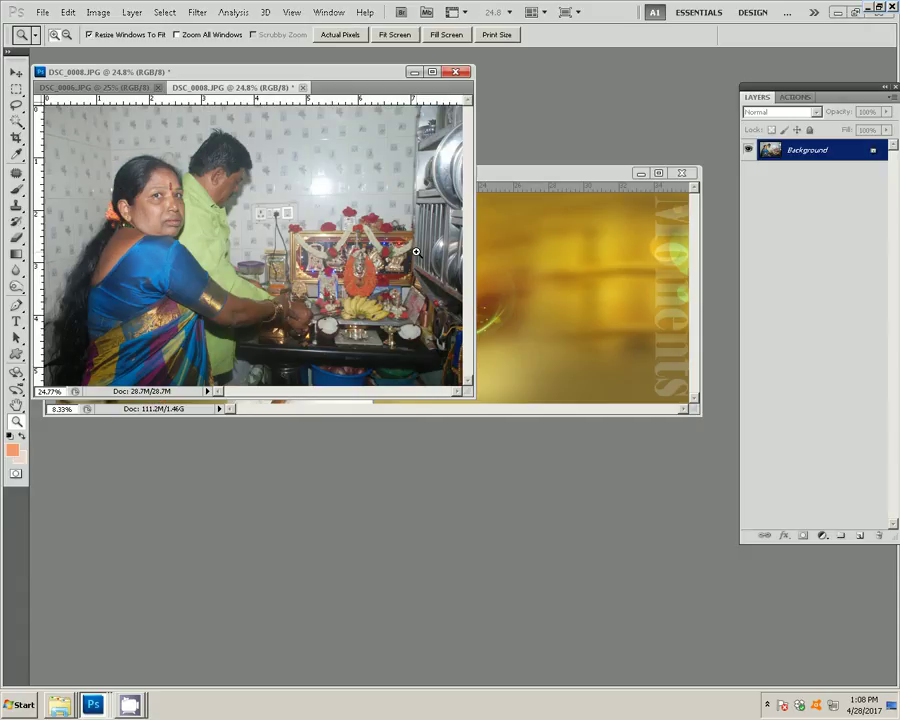
- Blur the woman's nose-tip highlight with a size-50 Blur brush, then fit the photo on screen
click(796, 98)
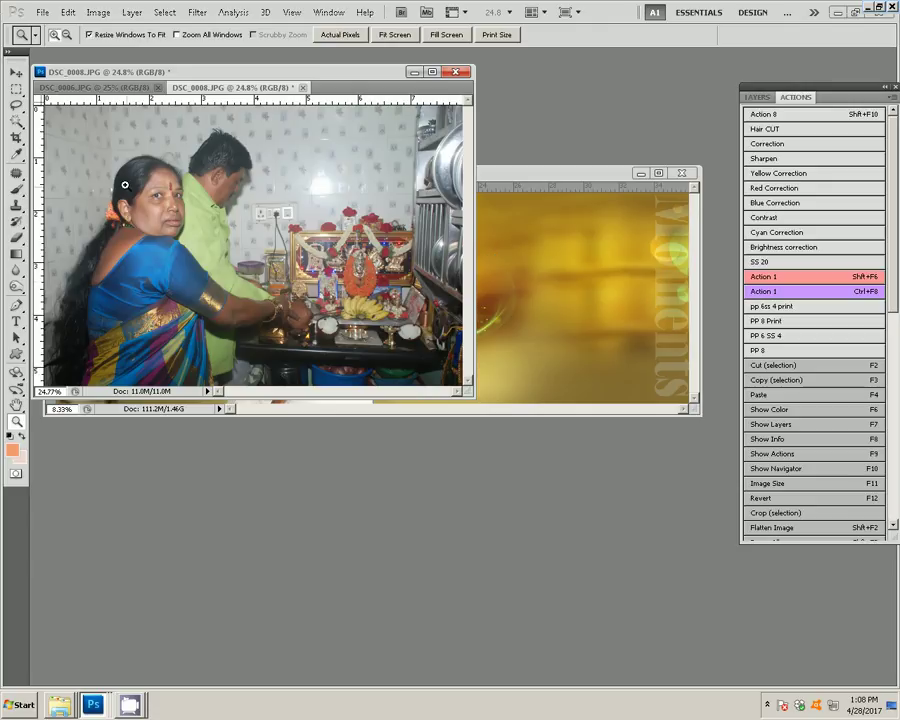
drag(125, 184, 192, 248)
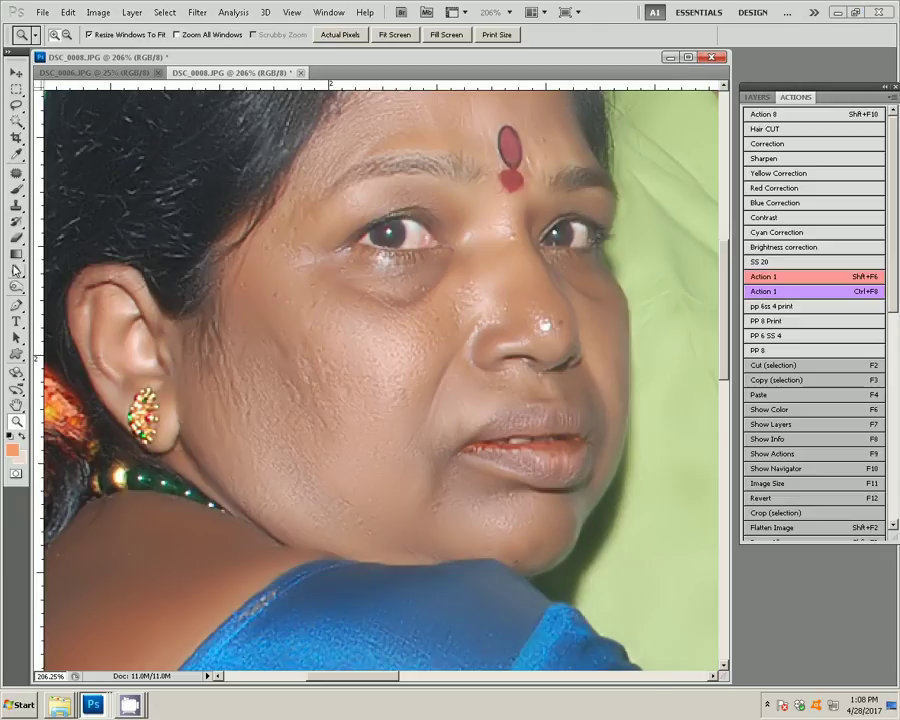
click(16, 270)
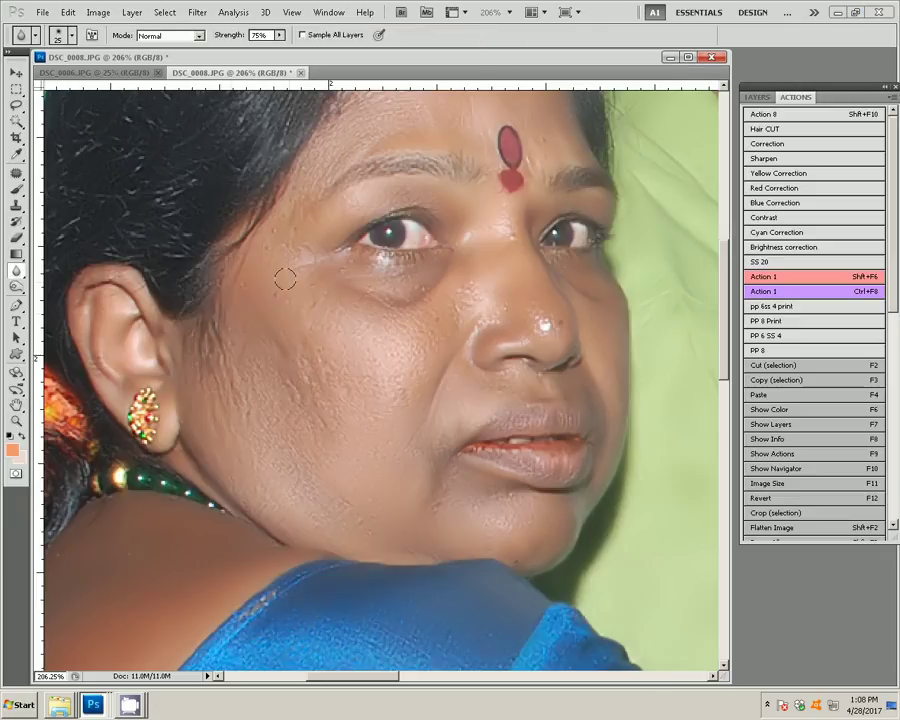
key(bracketright)
key(bracketright)
key(bracketright)
drag(538, 322, 552, 328)
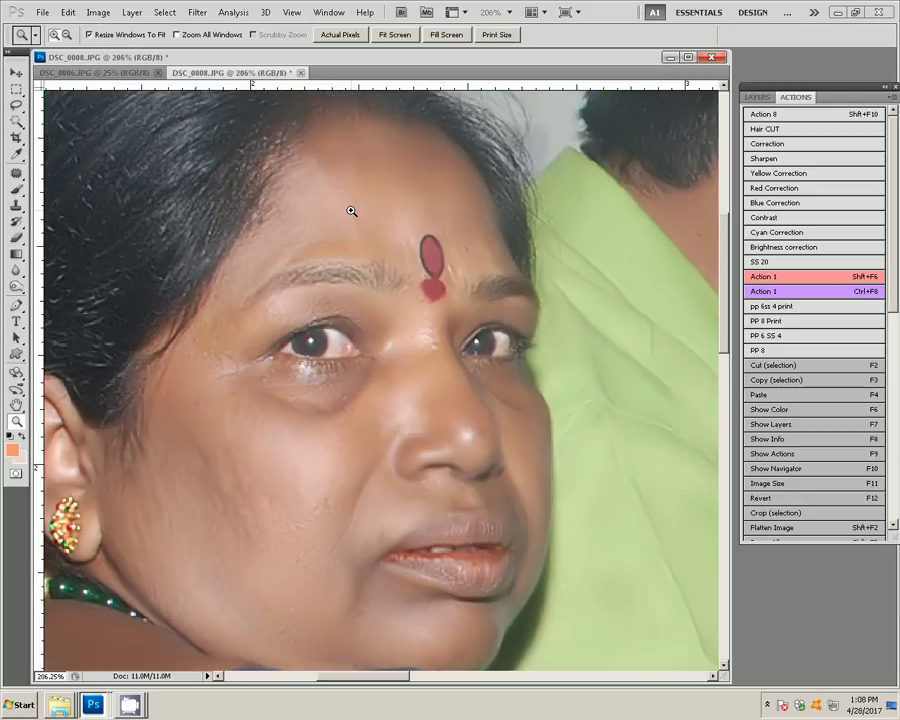
right_click(361, 217)
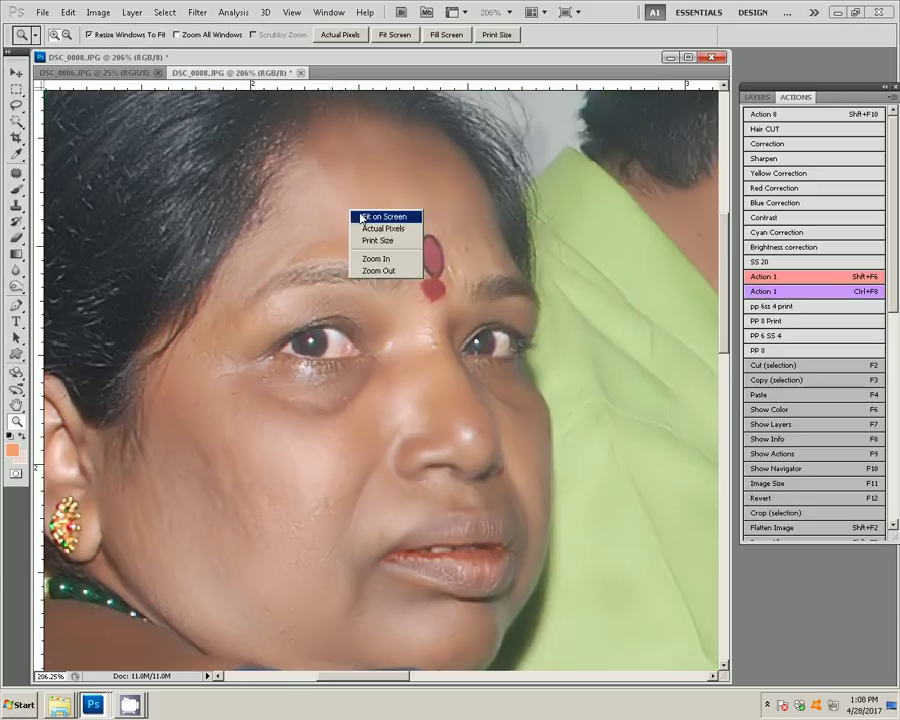
click(362, 217)
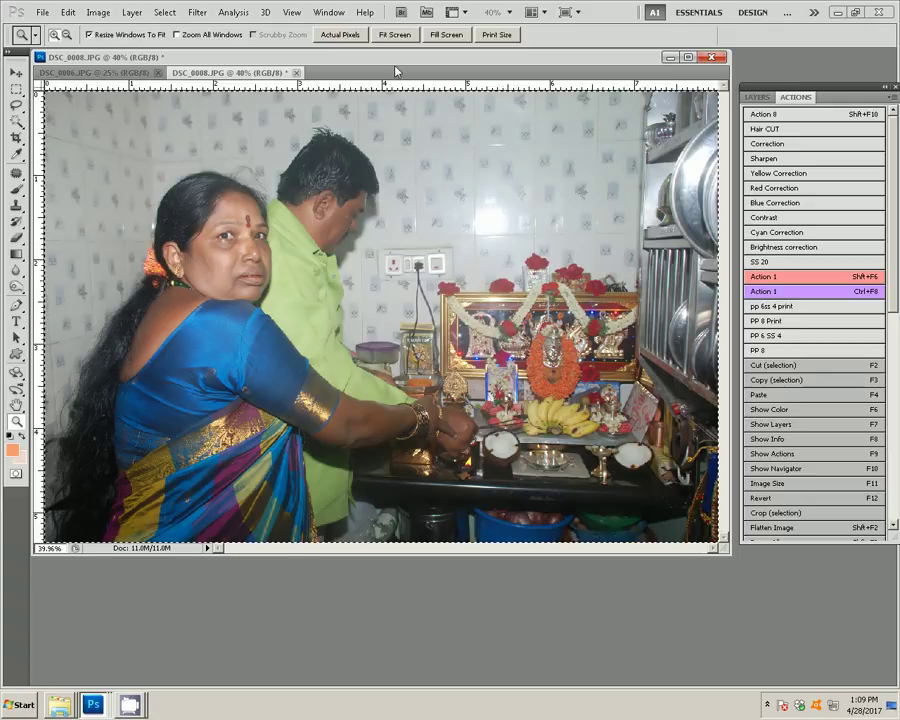
- Move the retouched photo over the left page's lower-left frame, clip it to the frame, and close DSC_0008
mouse_move(395, 71)
mouse_down()
mouse_move(665, 277)
mouse_move(647, 276)
mouse_up()
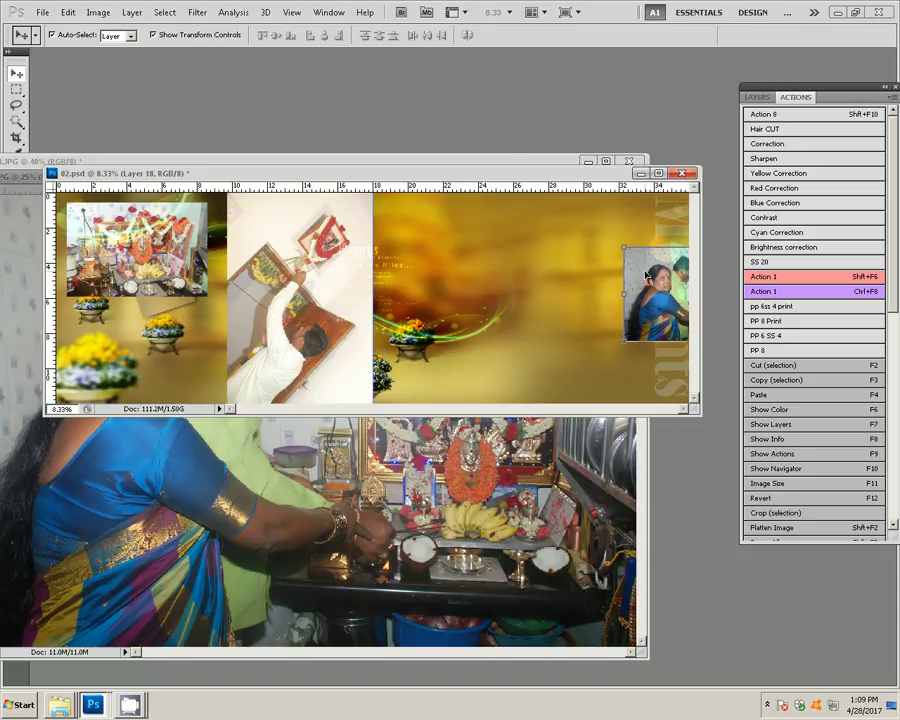
drag(647, 276, 378, 337)
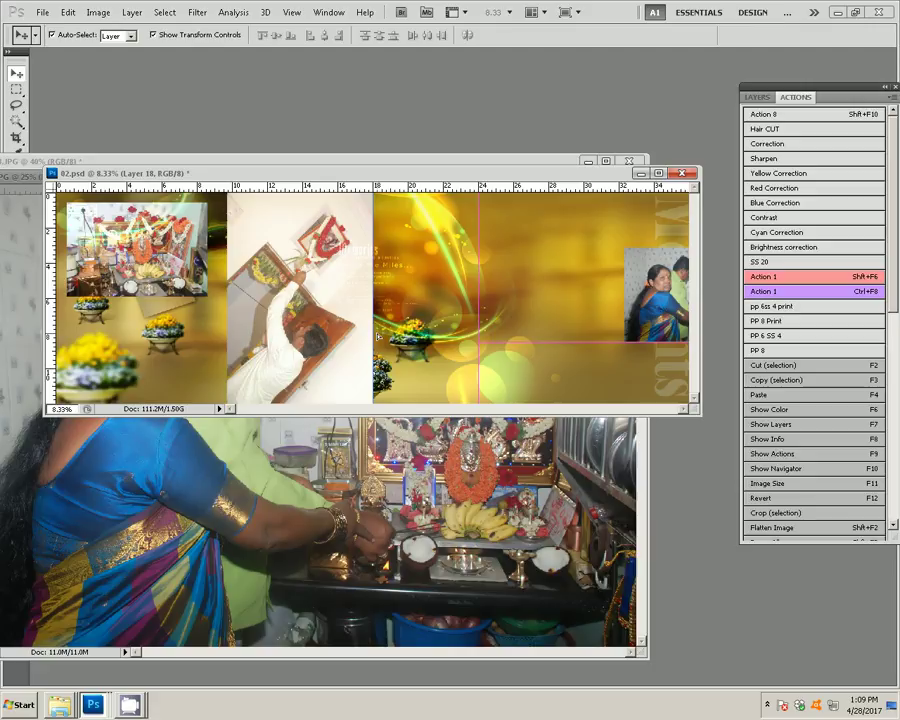
click(666, 287)
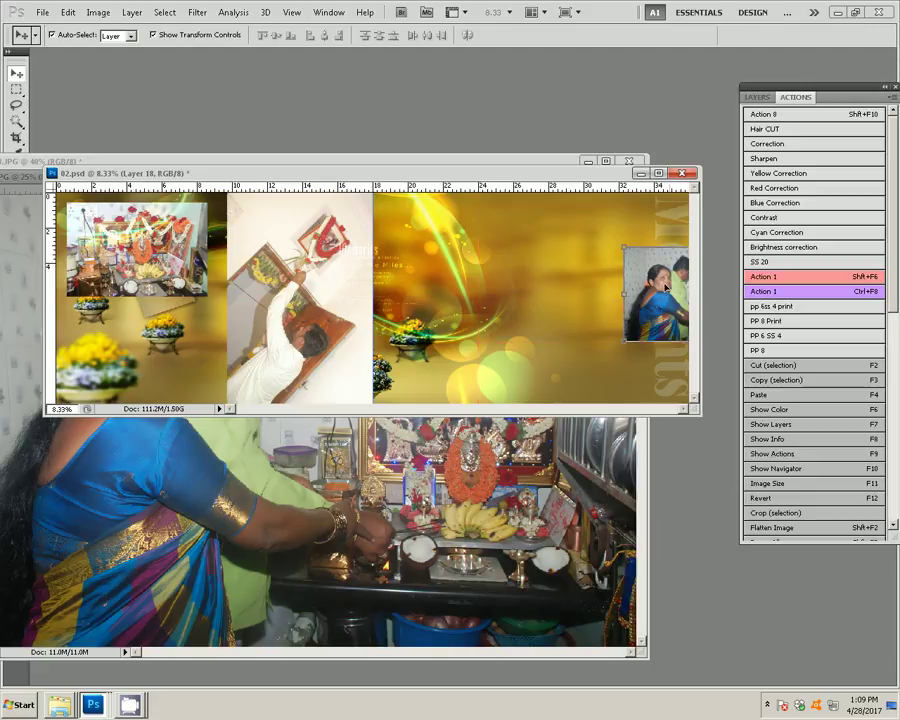
drag(665, 287, 104, 327)
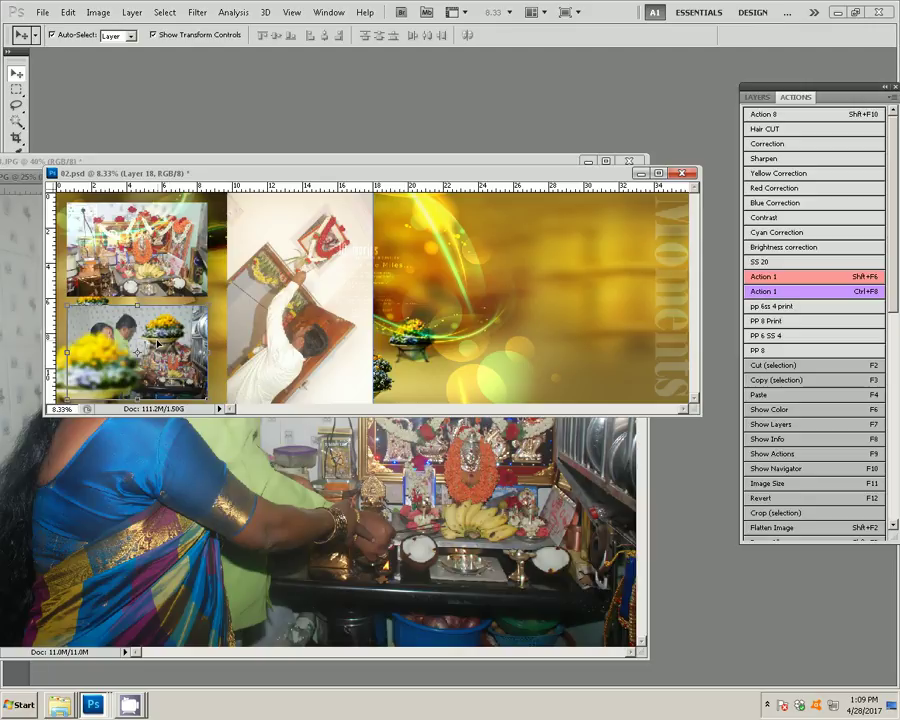
key(ctrl+alt+g)
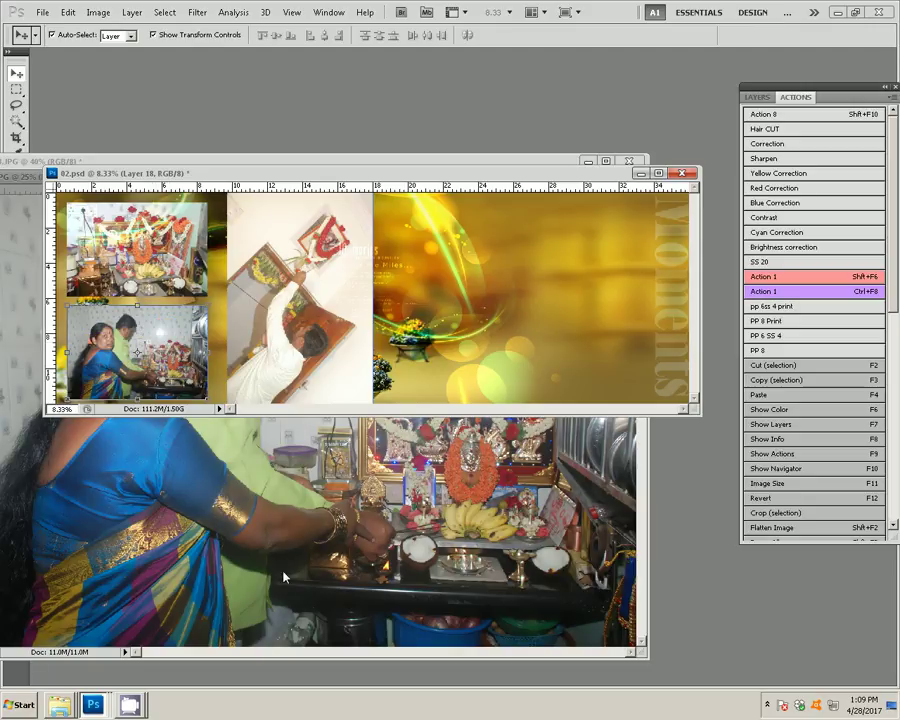
key(ctrl+w)
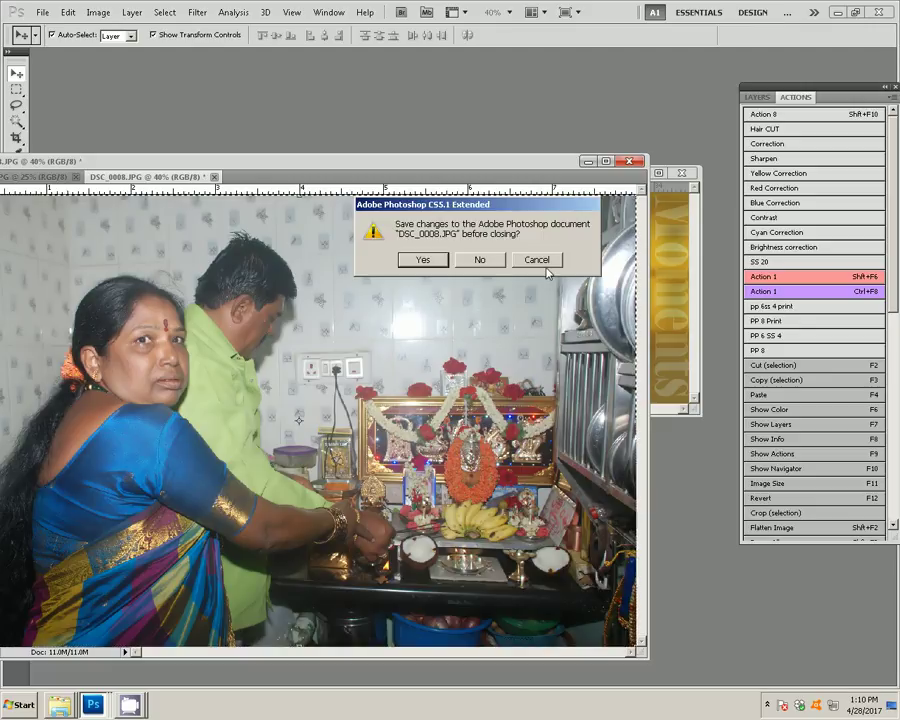
- Close DSC_0008.JPG by answering No to saving, and return to the 02.psd spread
click(537, 259)
click(214, 176)
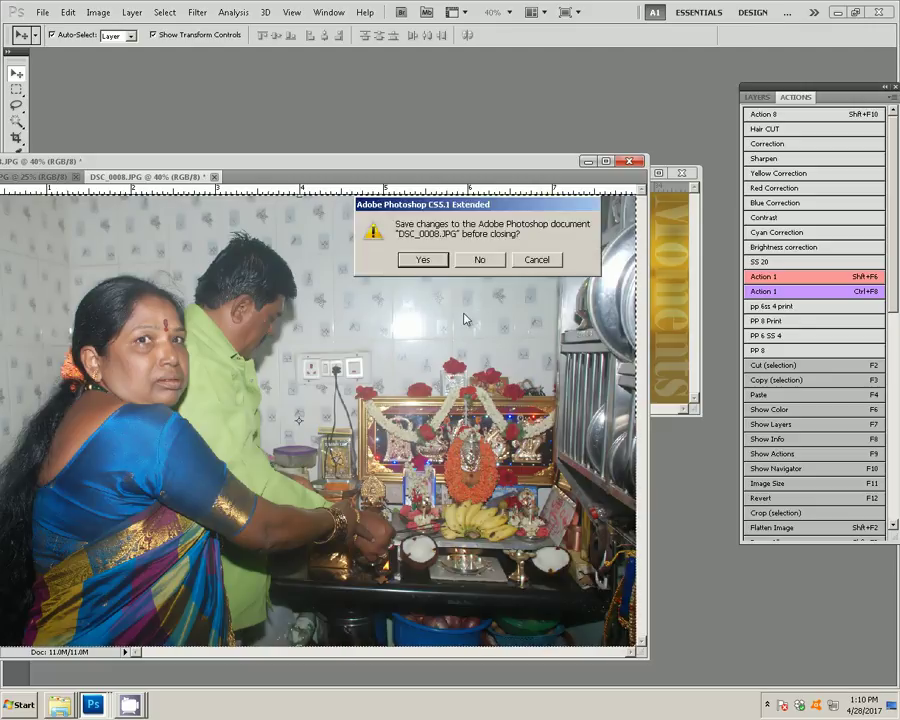
click(479, 260)
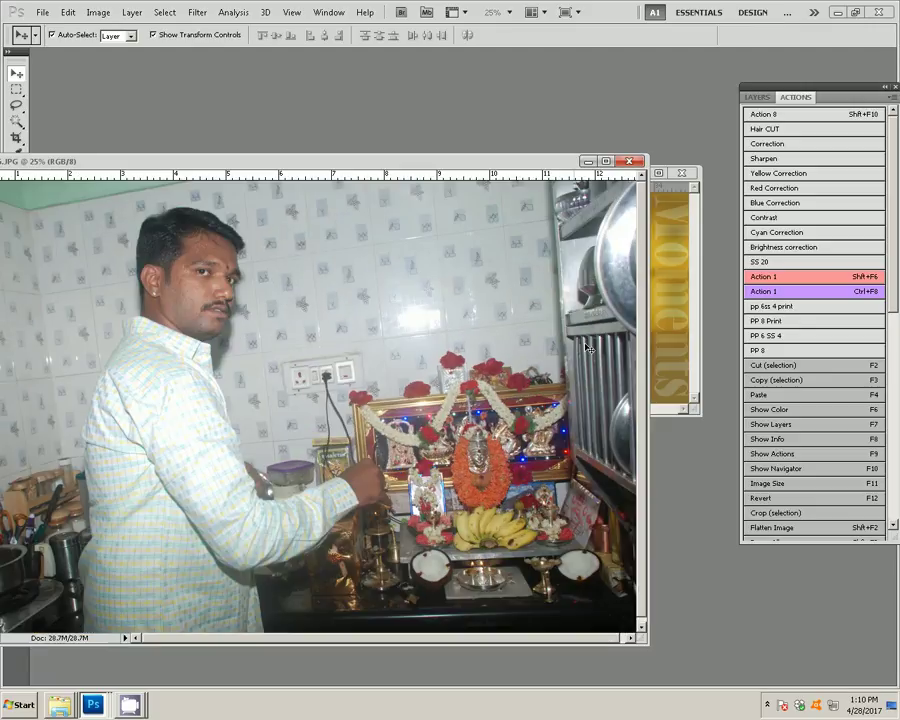
click(676, 306)
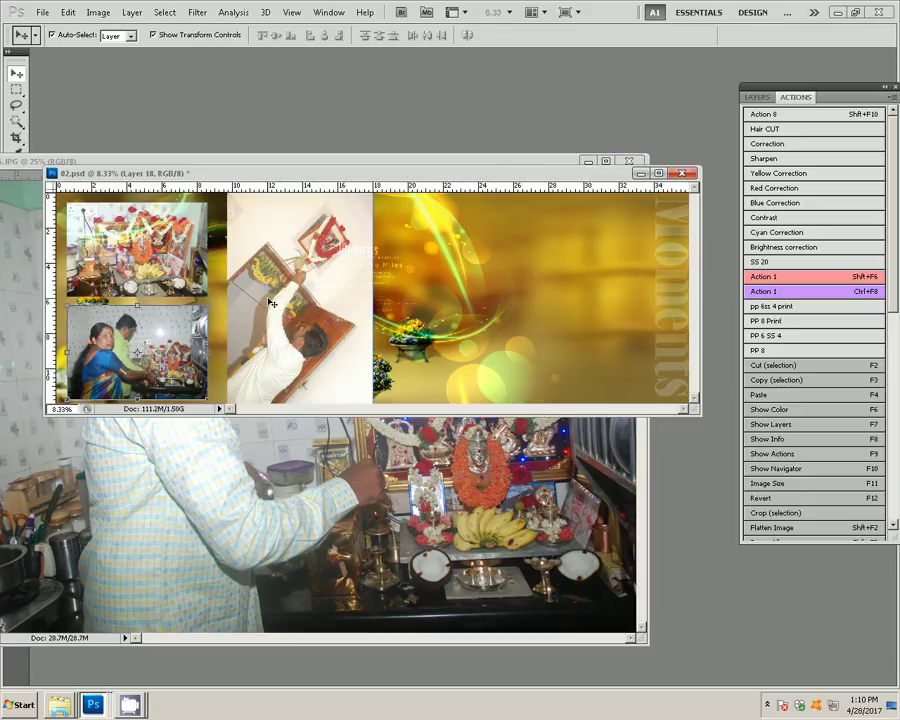
- In Save As, browse to the k5 folder on Local Disk (I:)
key(ctrl+shift+s)
click(289, 258)
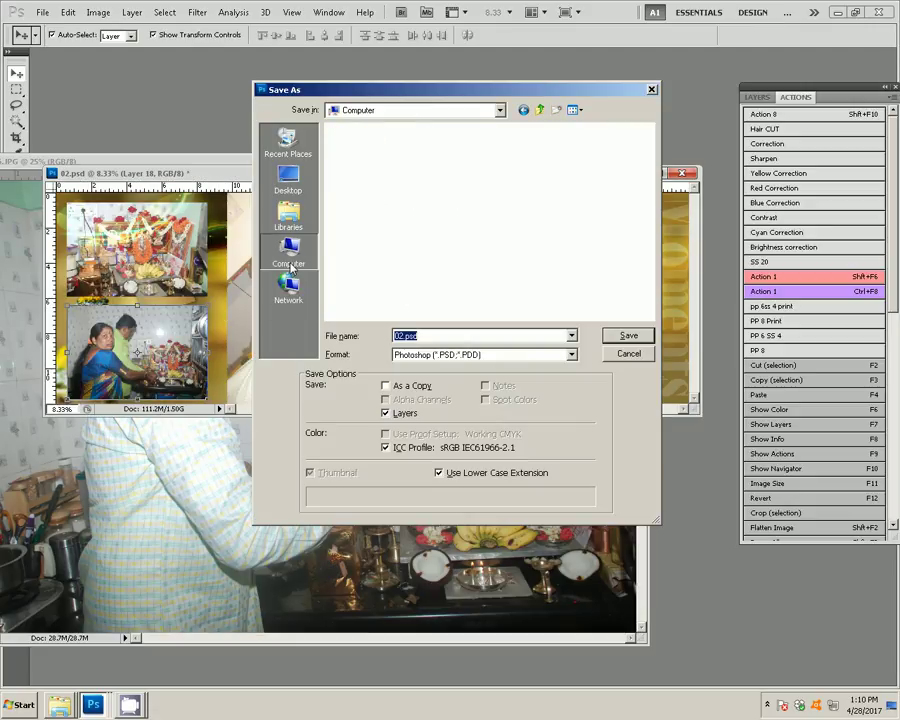
click(370, 204)
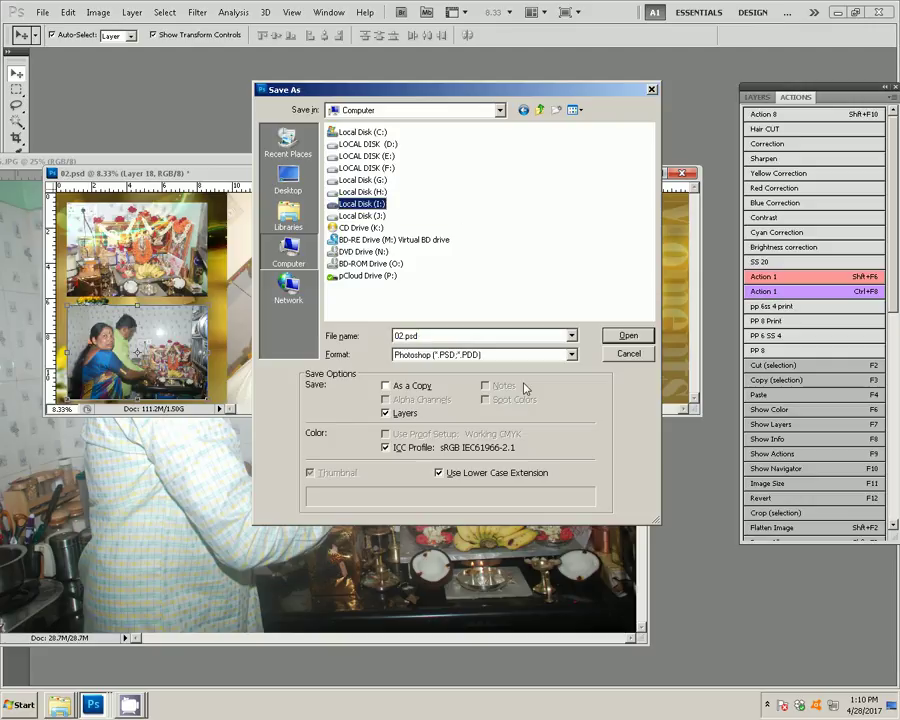
key(Tab)
double_click(362, 204)
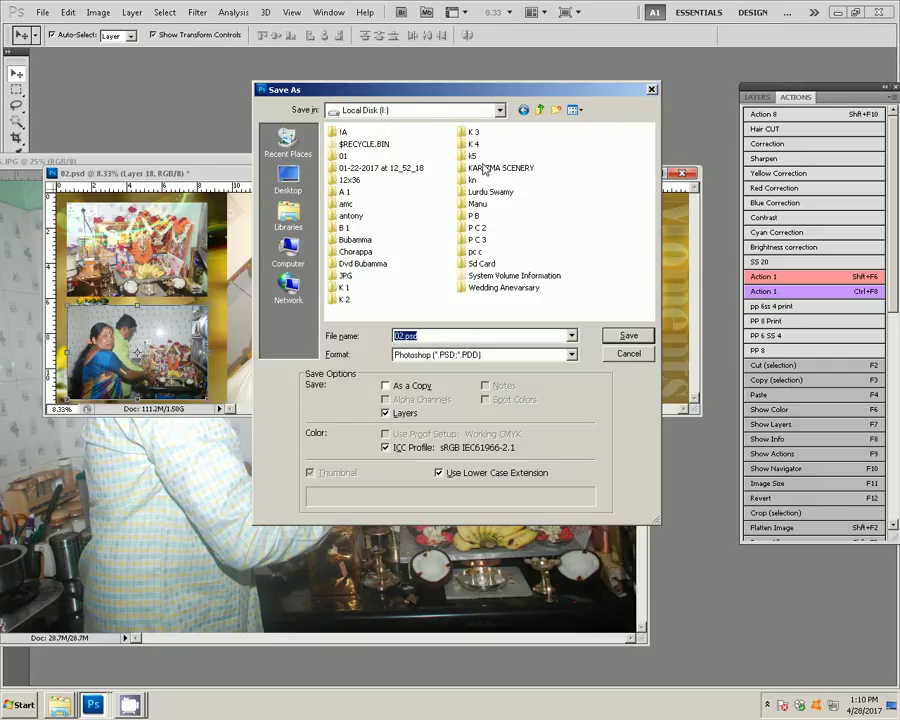
click(472, 156)
key(Return)
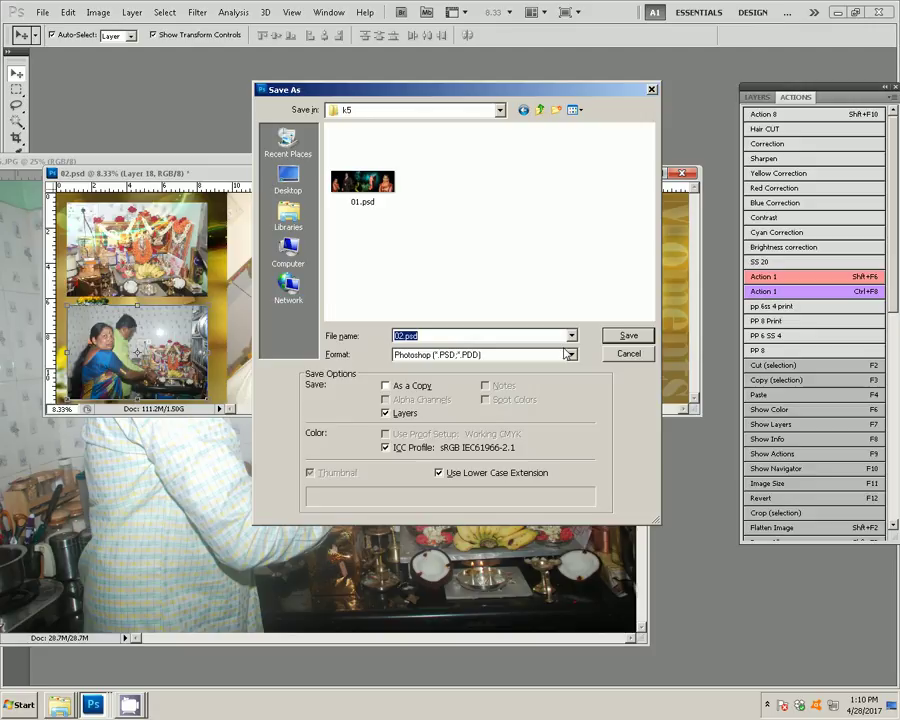
- Save 02.psd there with Maximize Compatibility, then bring up the screen recorder window
click(629, 337)
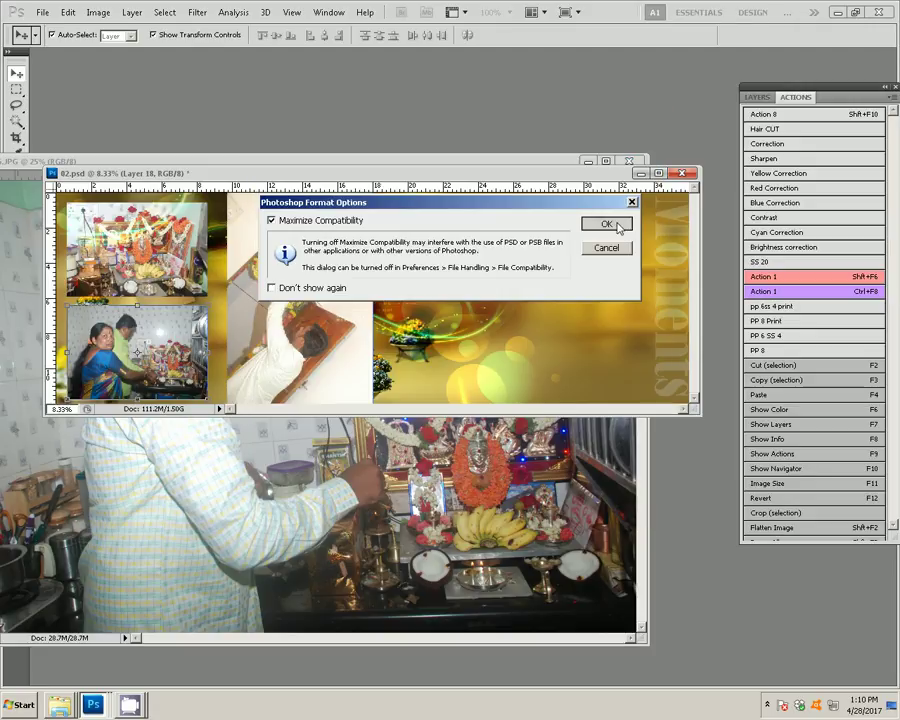
click(619, 226)
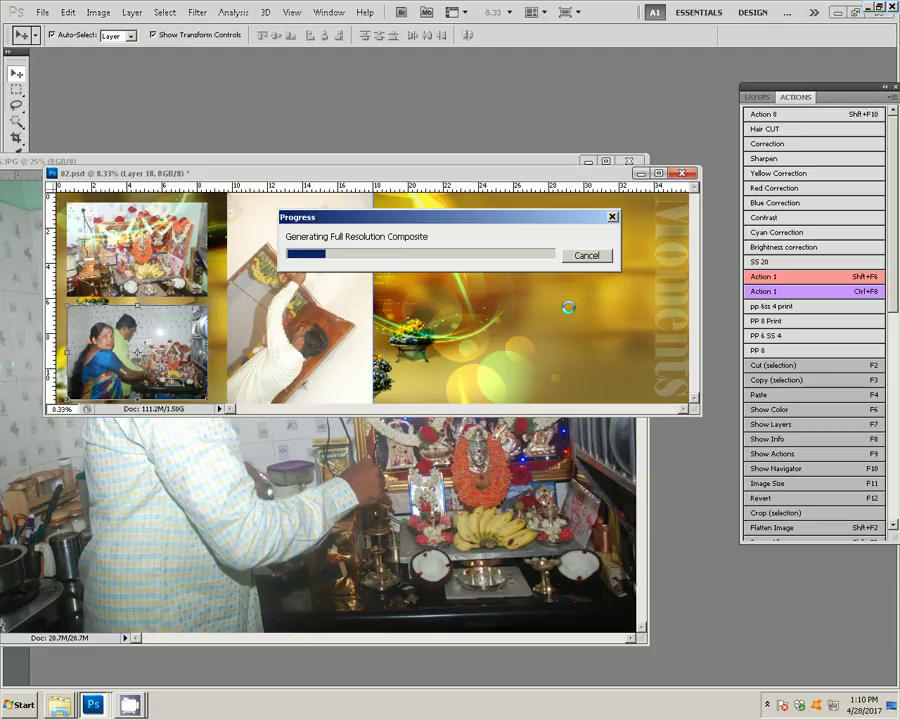
click(128, 703)
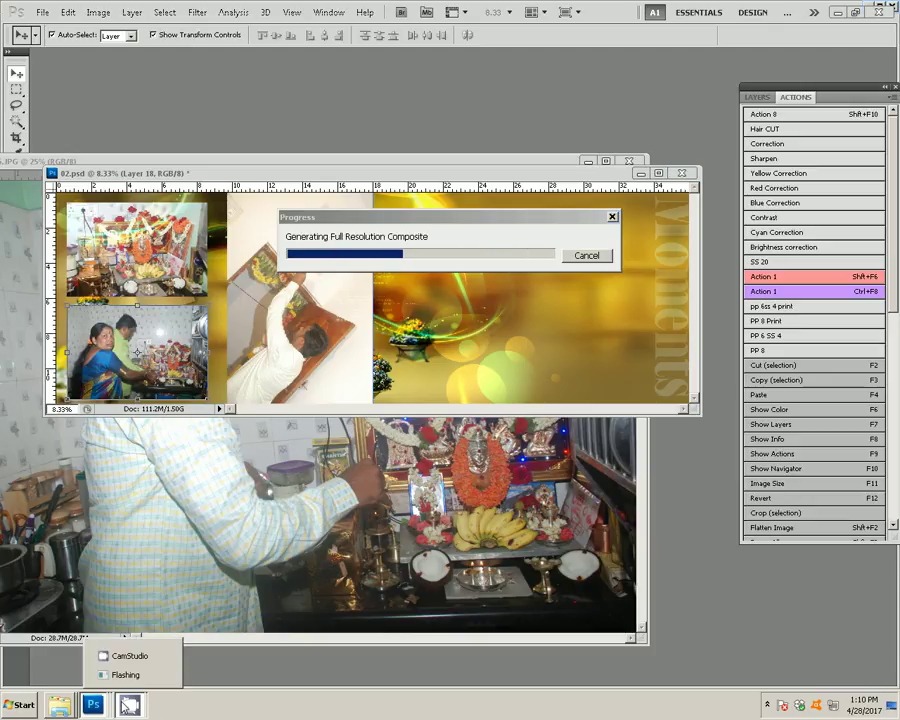
click(125, 656)
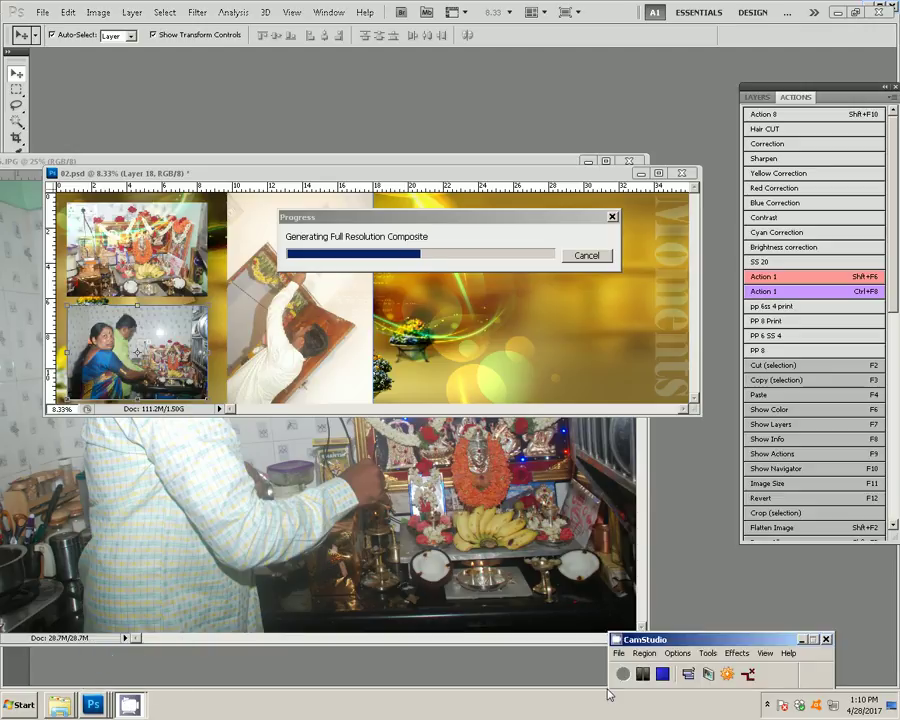